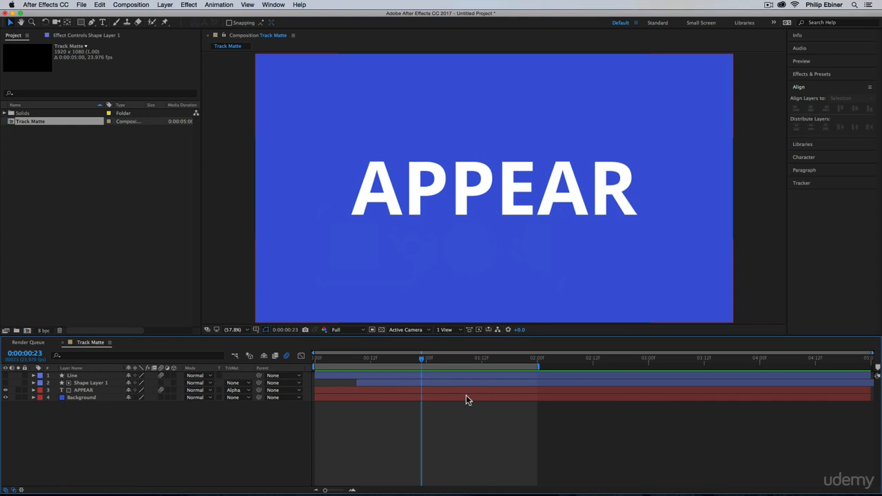
# - Play back the APPEAR text animation from the start of the existing Track Matte composition
pyautogui.click(446, 384)
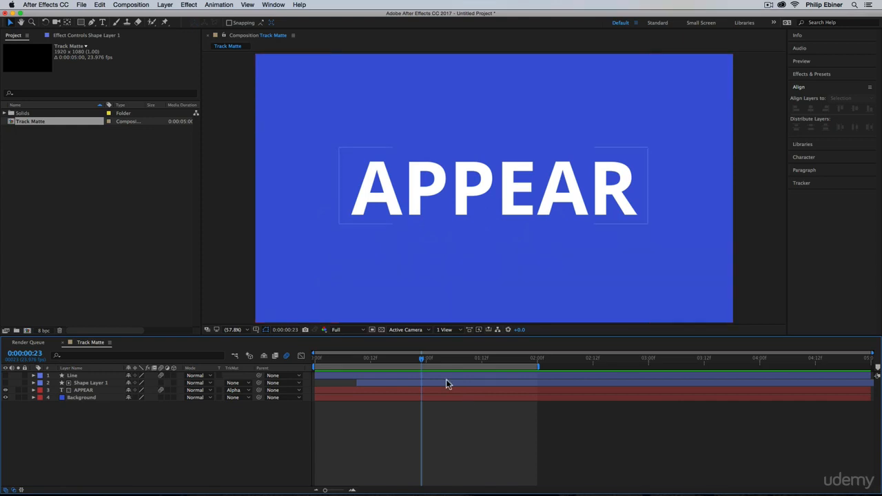
pyautogui.click(326, 357)
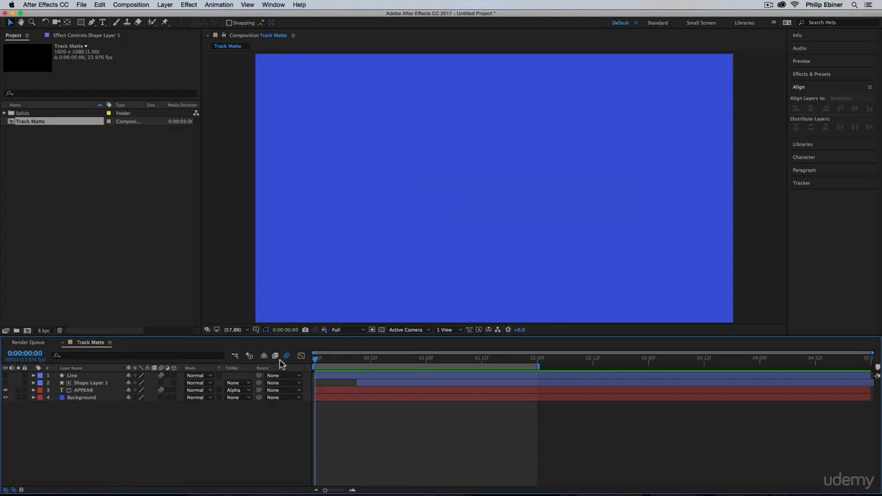
pyautogui.press('space')
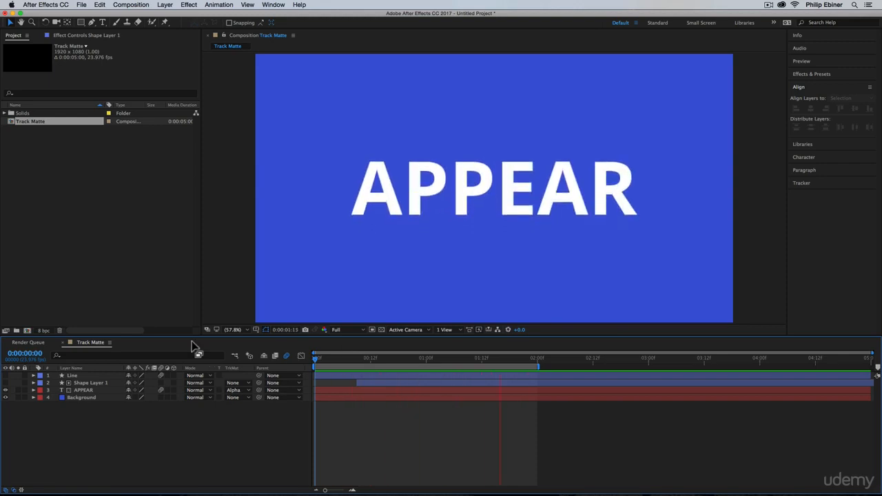
pyautogui.press('space')
# - Make the Line layer visible and play back the APPEAR animation with its underline from the first frame
pyautogui.click(5, 375)
pyautogui.moveTo(328, 359); pyautogui.dragTo(237, 360)
pyautogui.press('space')
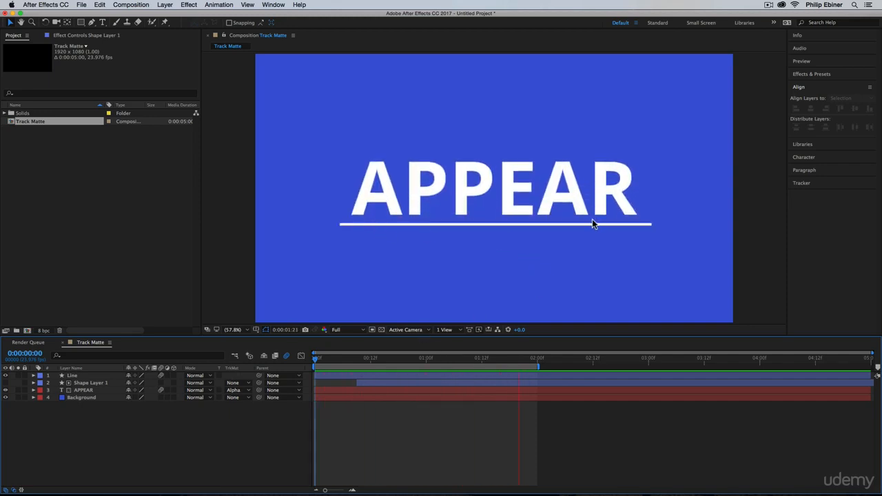
pyautogui.press('space')
pyautogui.click(329, 360)
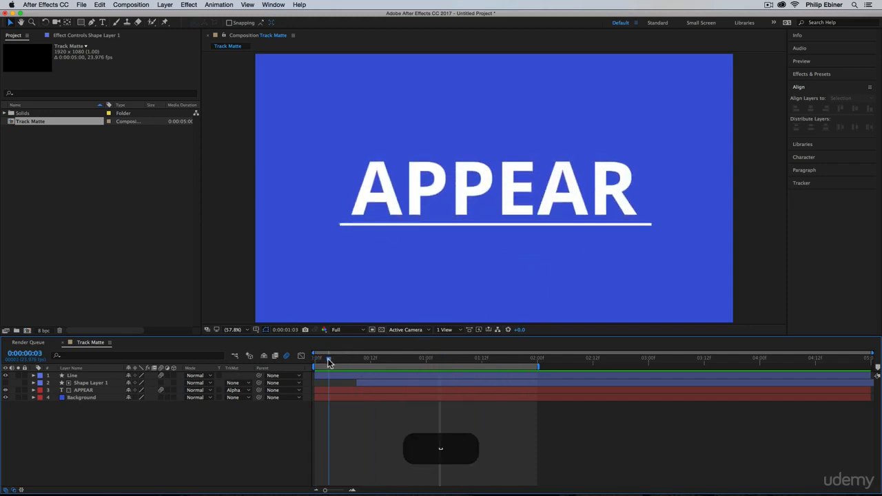
pyautogui.moveTo(328, 363); pyautogui.dragTo(403, 391)
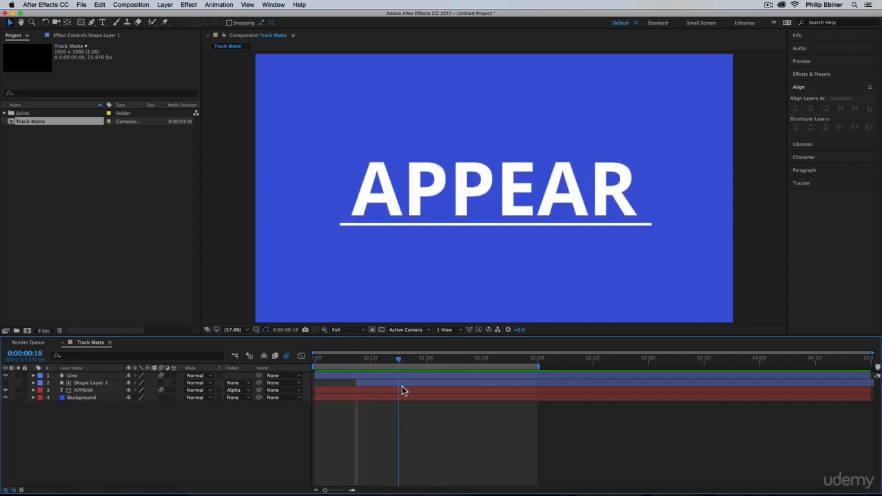
pyautogui.press('space')
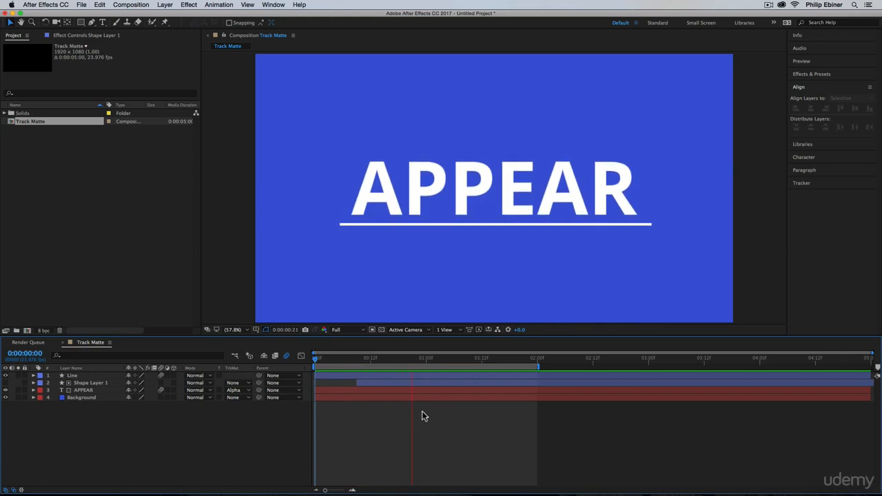
pyautogui.press('space')
# - Create a new composition named Track Matte at 1920 x 1080 px, 23.976 fps and 5 seconds long
pyautogui.click(133, 291)
pyautogui.click(28, 331)
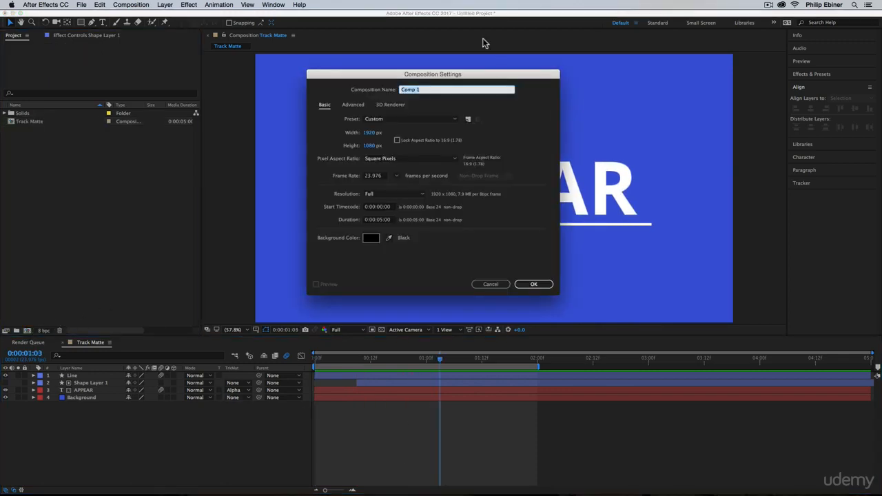
pyautogui.write('Track M')
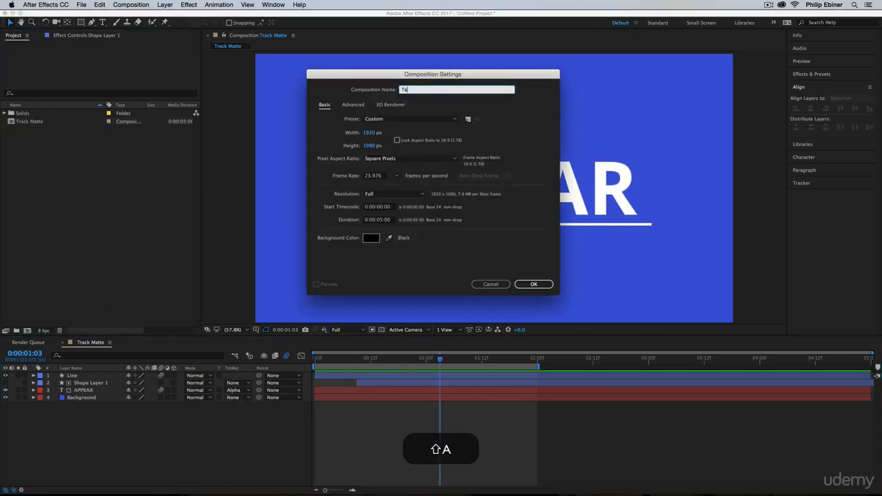
pyautogui.write('atte')
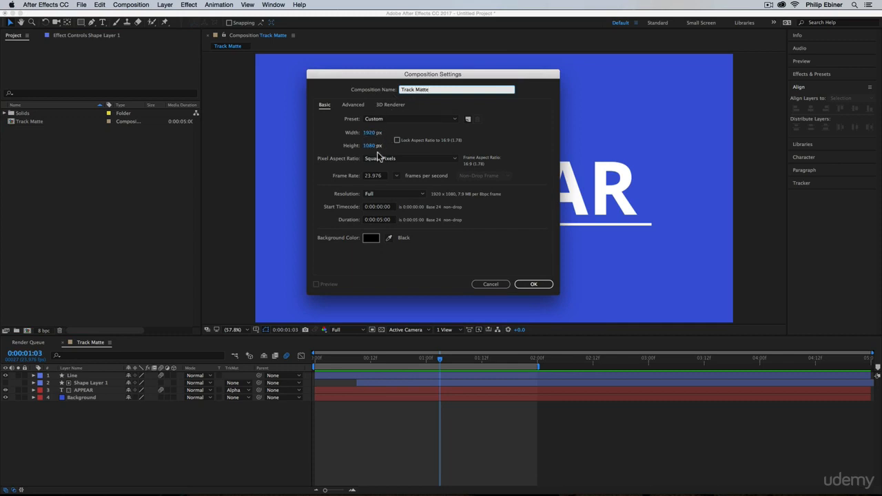
pyautogui.click(533, 284)
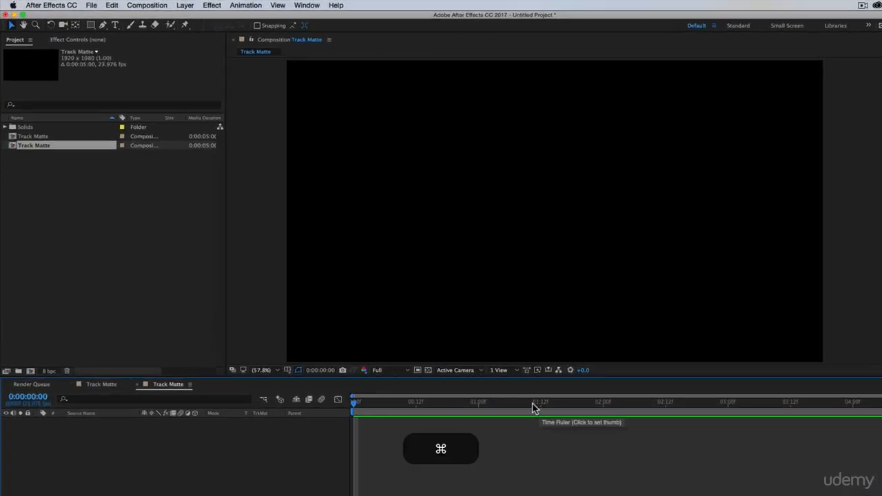
# - Add a blue 1920 x 1080 px solid named Background and lock its layer
pyautogui.press('super+y')
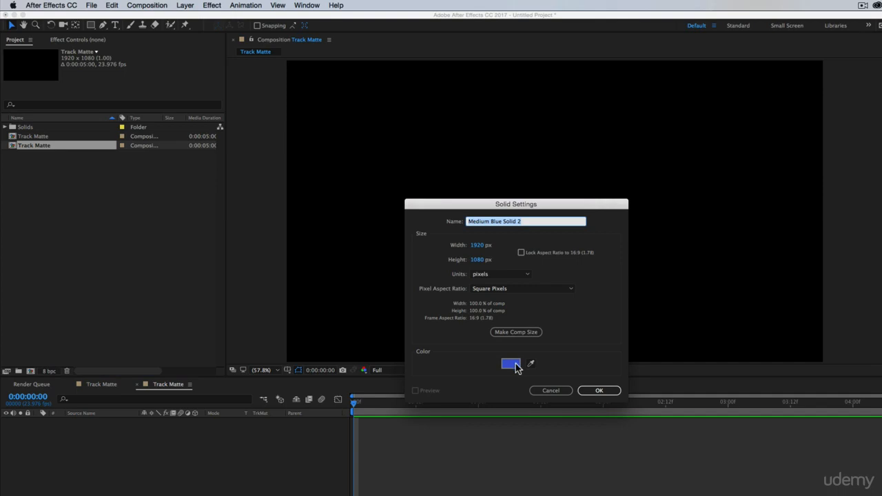
pyautogui.write('Background')
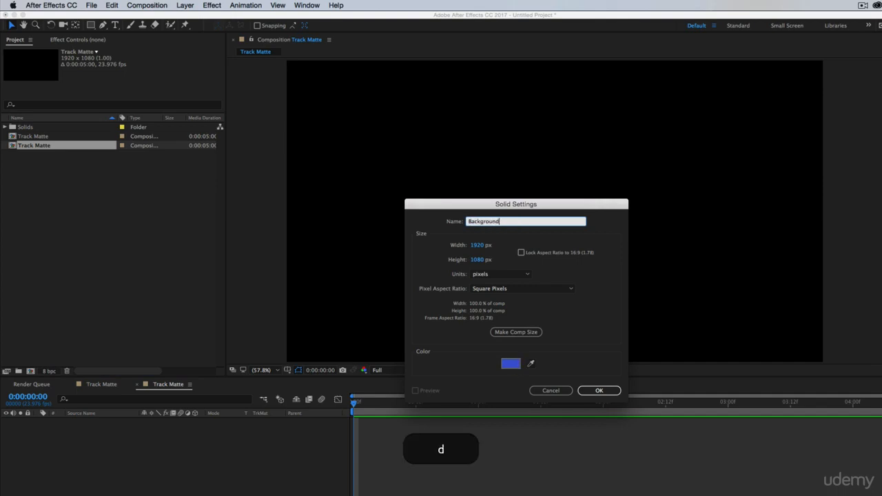
pyautogui.press('Return')
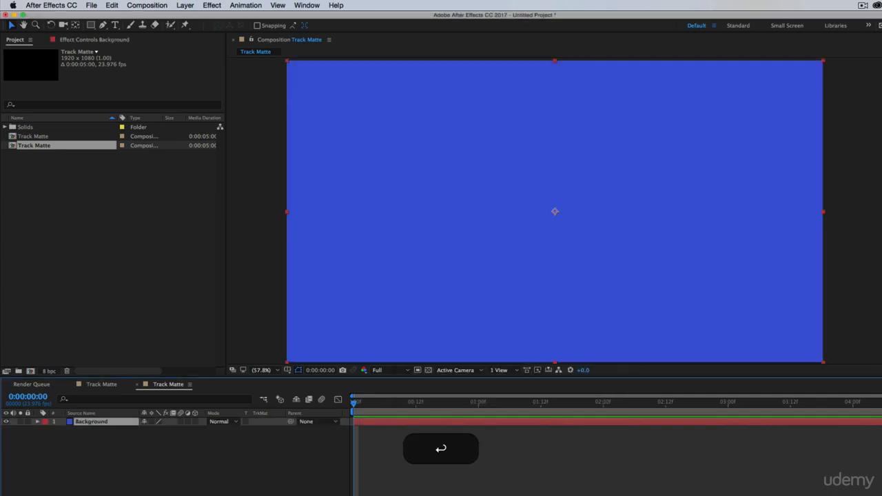
pyautogui.click(457, 463)
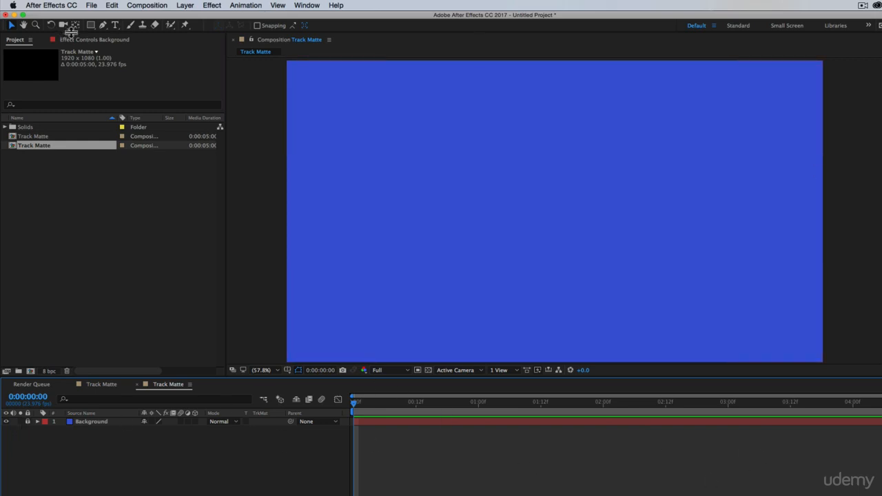
# - Add a white text layer reading HELLO near the middle of the composition with the Type tool
pyautogui.click(115, 26)
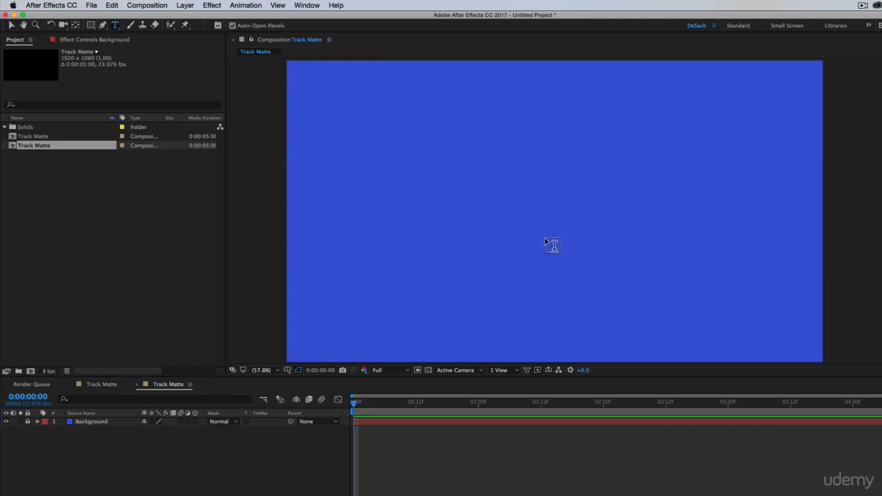
pyautogui.click(520, 220)
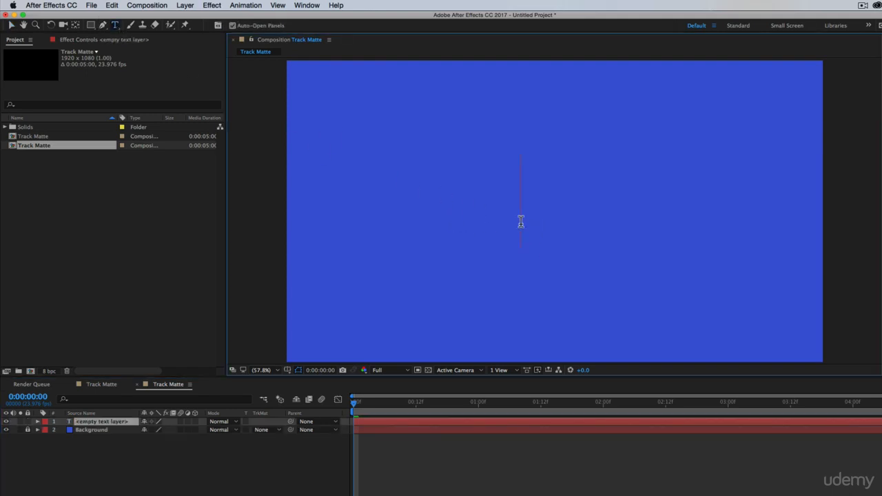
pyautogui.write('HELLO')
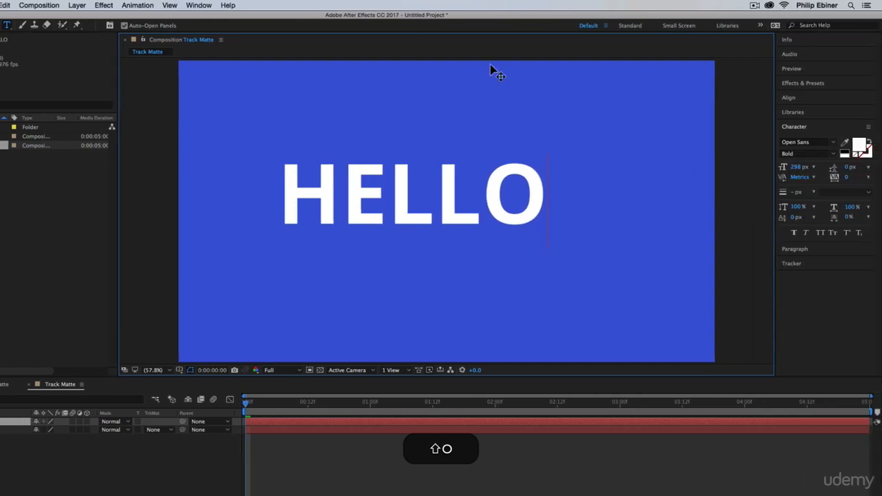
pyautogui.click(416, 194)
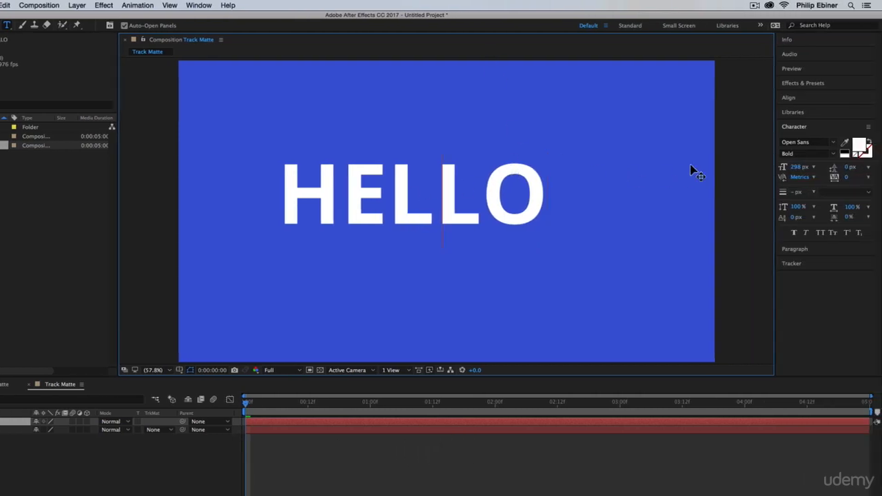
# - Center the HELLO text layer horizontally and vertically in the composition
pyautogui.click(798, 100)
pyautogui.click(804, 122)
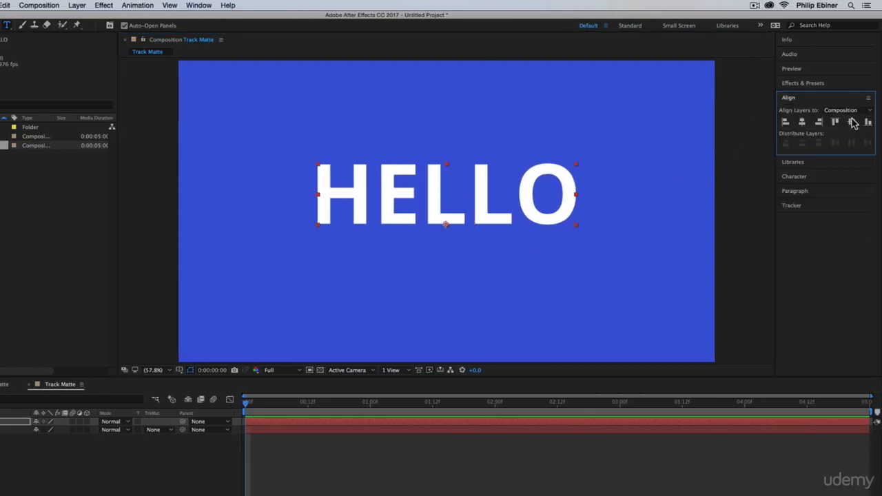
pyautogui.click(854, 122)
# - Review the HELLO text's character settings, leaving the layer deselected and the playhead at the first frame
pyautogui.click(806, 84)
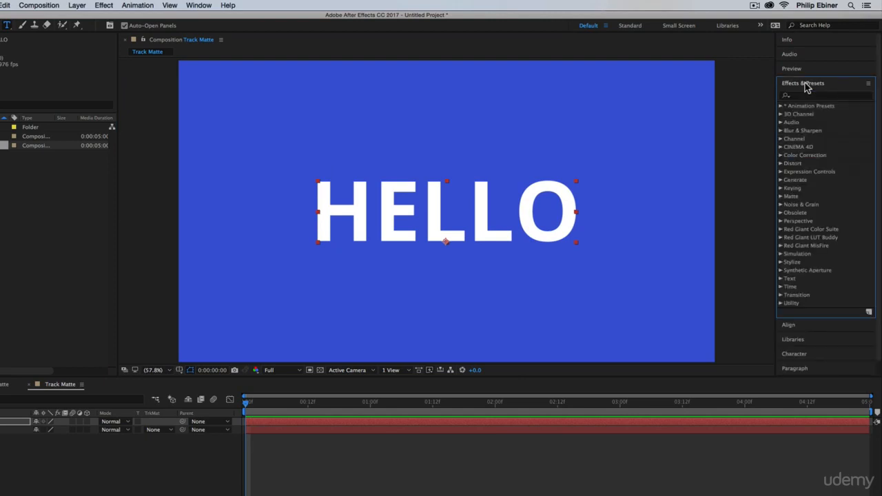
pyautogui.click(807, 85)
pyautogui.click(799, 127)
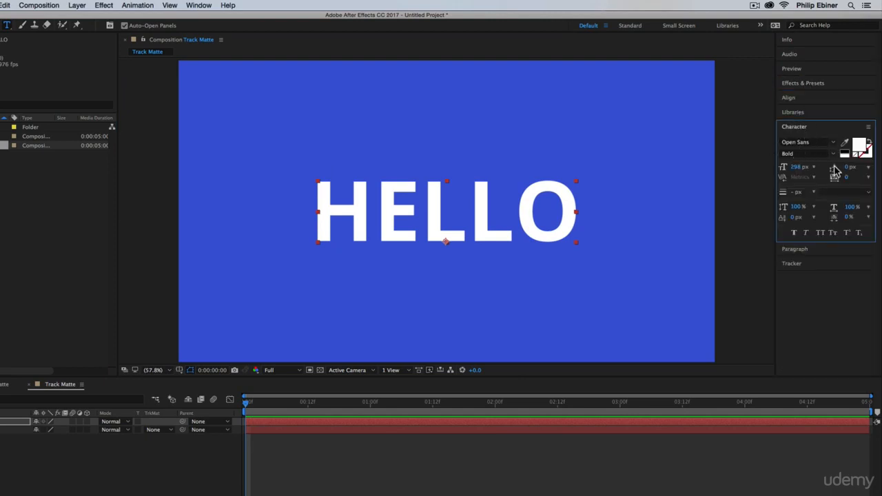
pyautogui.click(350, 339)
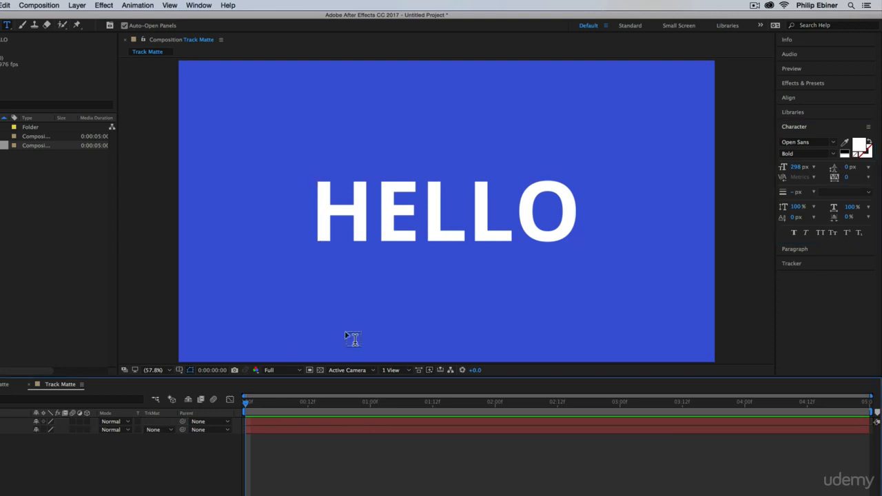
pyautogui.press('v')
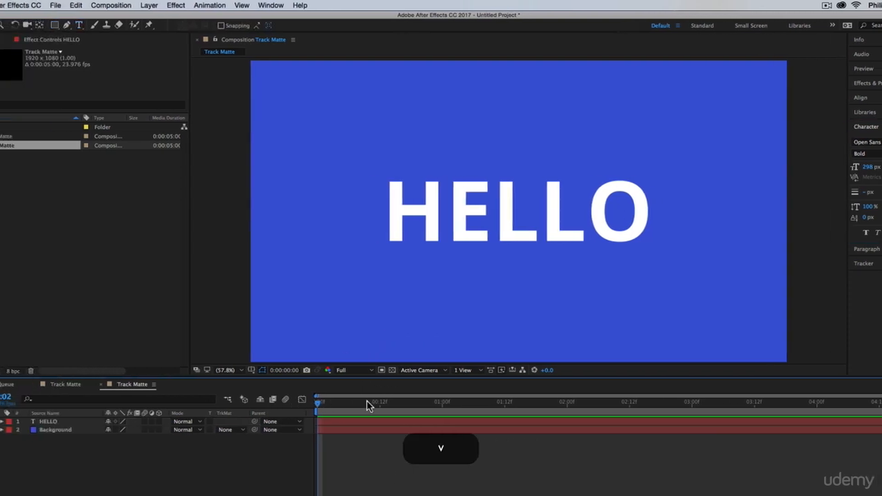
pyautogui.moveTo(367, 404); pyautogui.dragTo(309, 429)
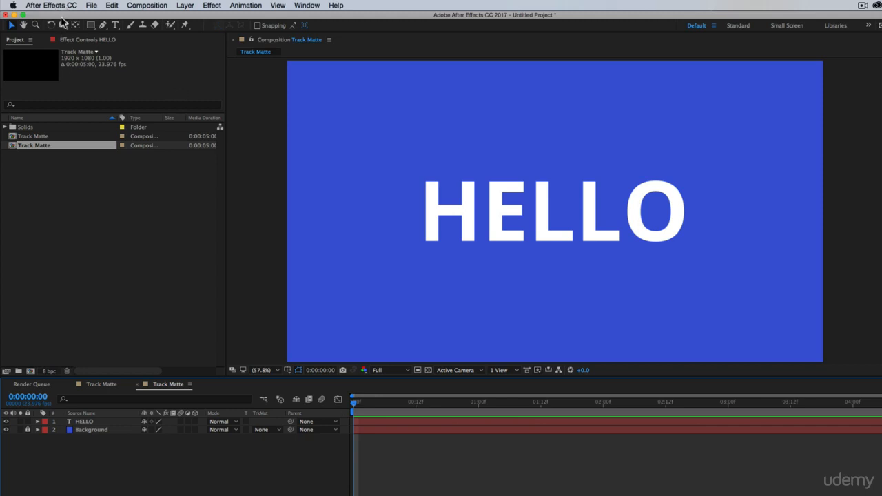
# - Draw a white rectangle with a 0 px stroke as a new shape layer, fully covering the HELLO text
pyautogui.click(91, 26)
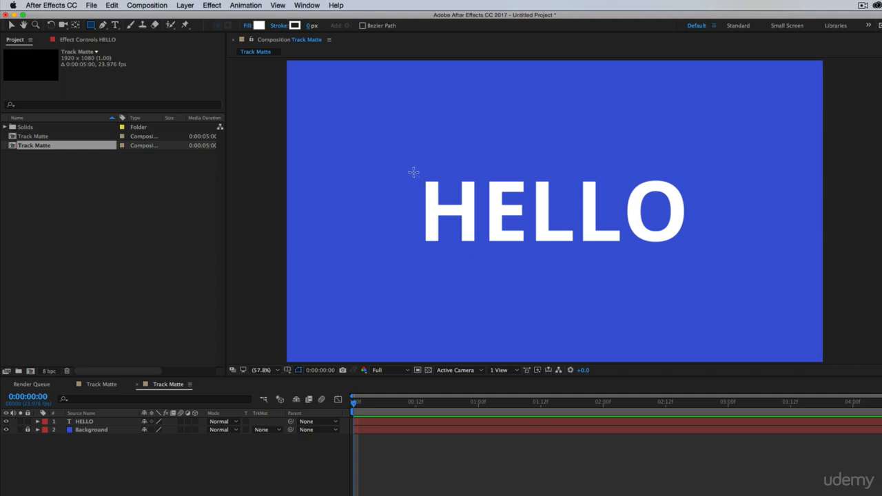
pyautogui.moveTo(411, 169)
pyautogui.mouseDown()
pyautogui.moveTo(485, 210)
pyautogui.moveTo(698, 257)
pyautogui.mouseUp()
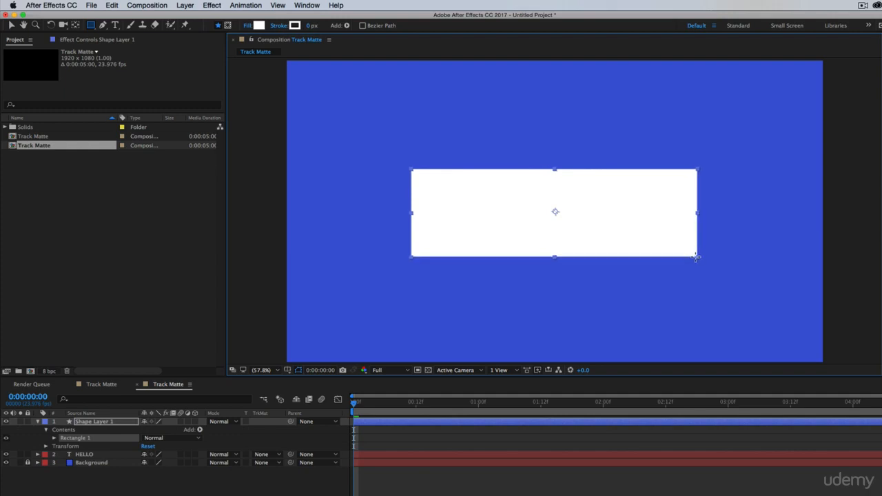
pyautogui.click(39, 421)
pyautogui.click(39, 422)
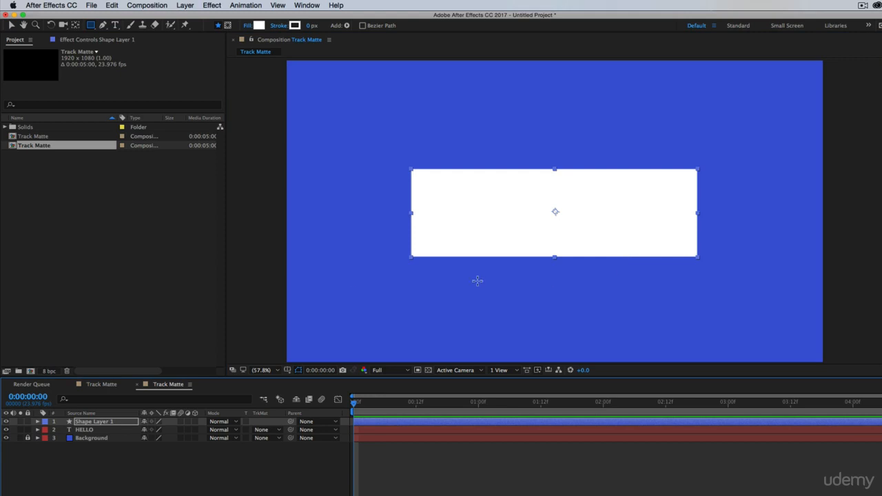
# - Set the HELLO layer's track matte to Alpha Matte "Shape Layer 1"
pyautogui.click(100, 431)
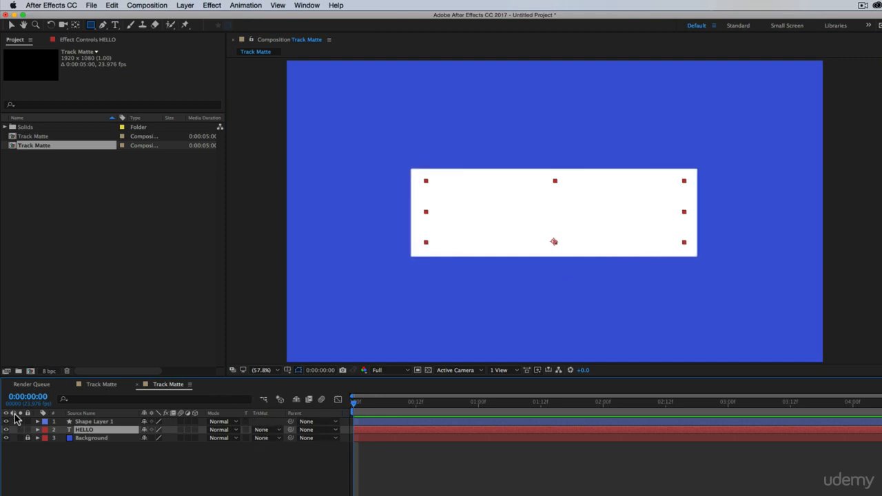
pyautogui.click(267, 421)
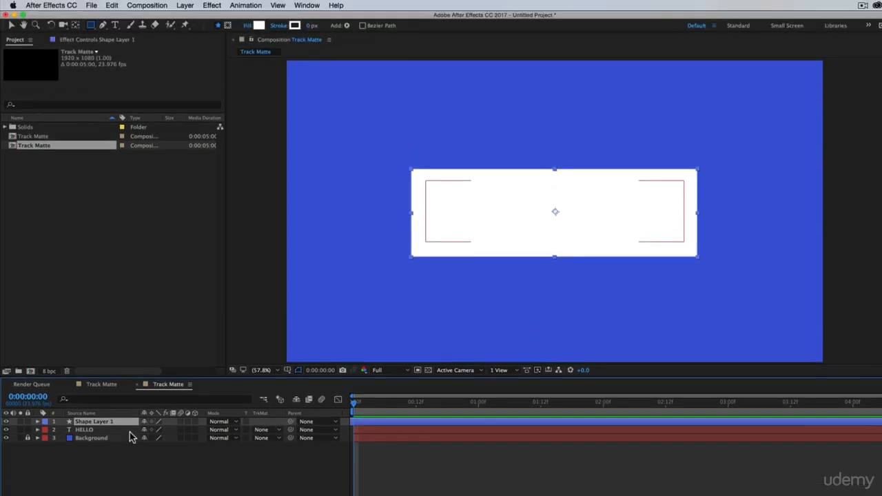
pyautogui.click(99, 430)
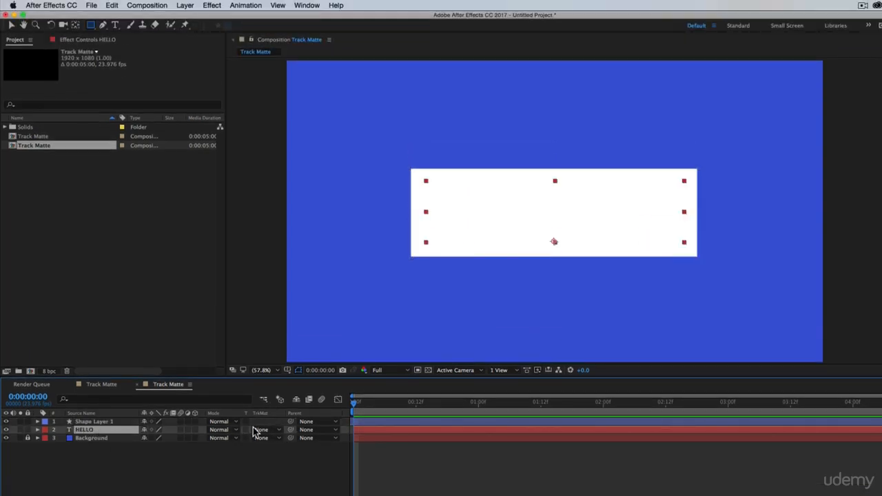
pyautogui.click(273, 430)
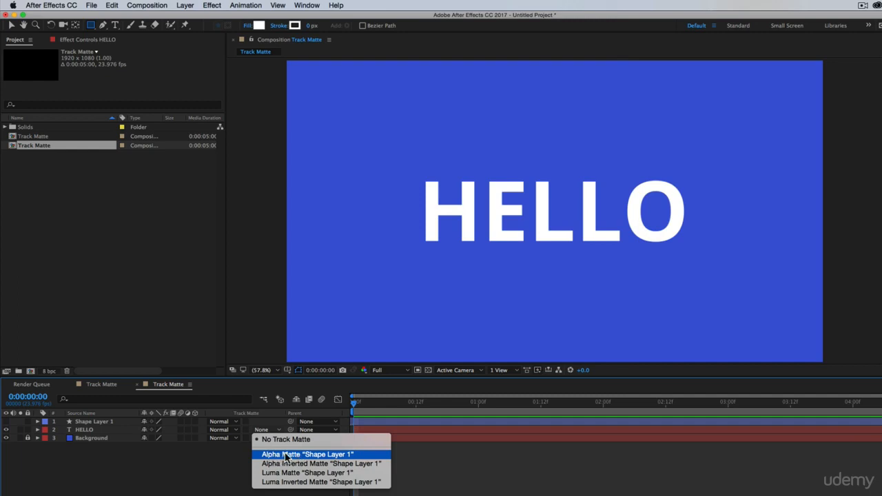
pyautogui.click(286, 456)
# - Rename the rectangle's shape layer as Track Matte
pyautogui.click(86, 423)
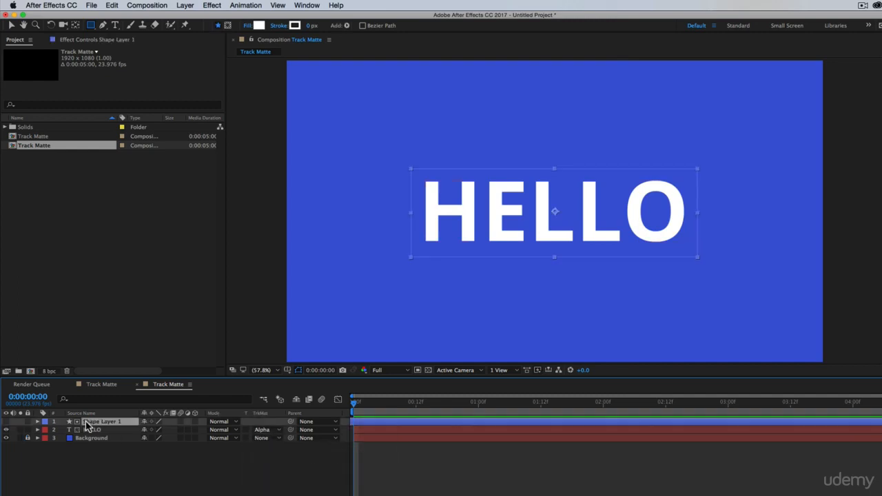
pyautogui.press('Return')
pyautogui.write('Tr')
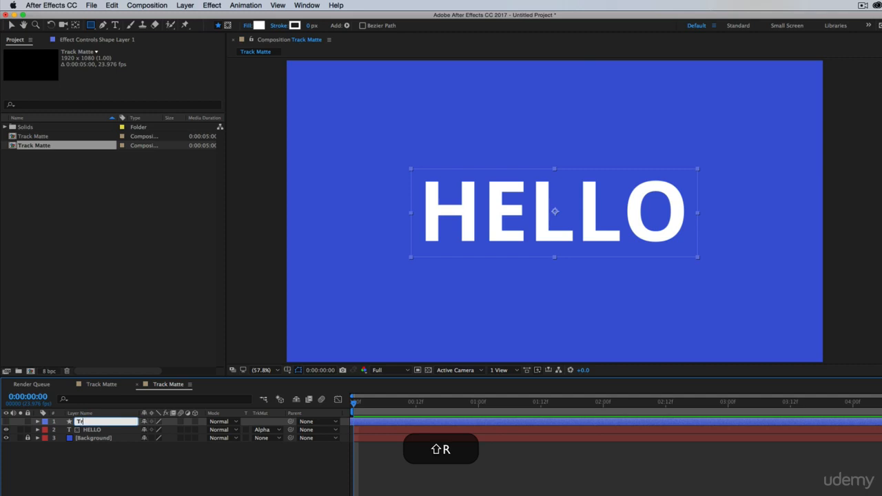
pyautogui.write('ack Matte')
pyautogui.press('Return')
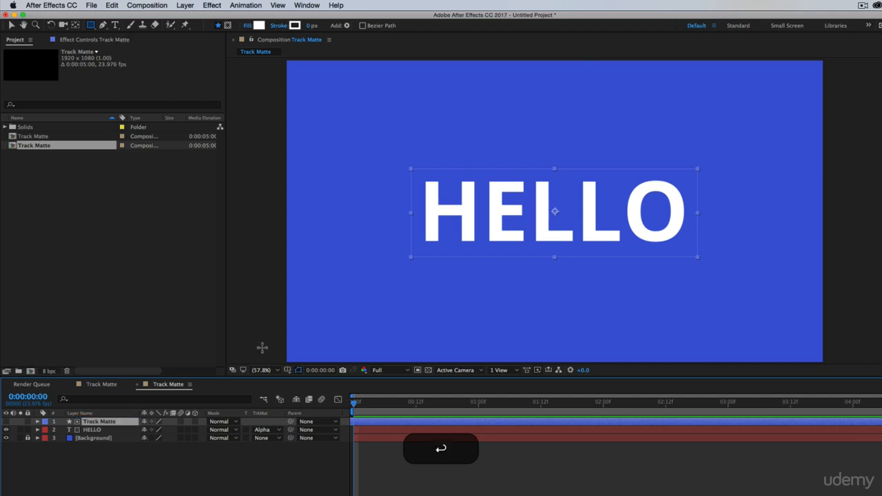
pyautogui.click(466, 479)
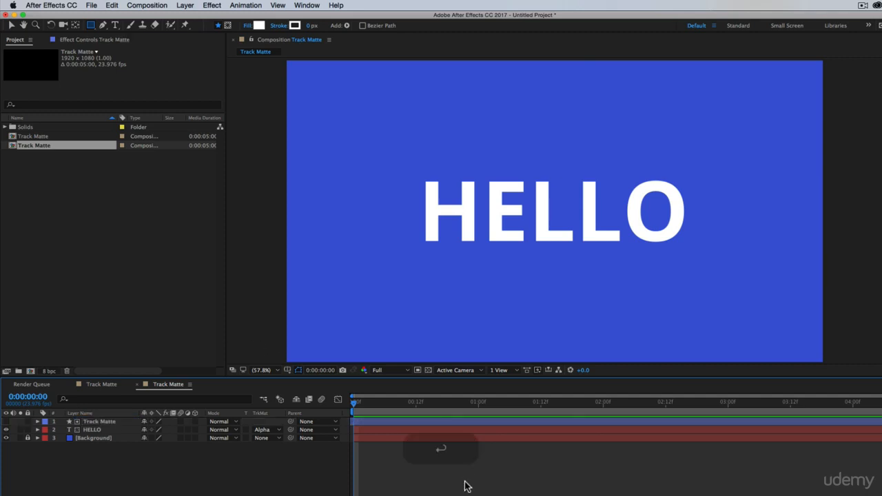
pyautogui.click(98, 423)
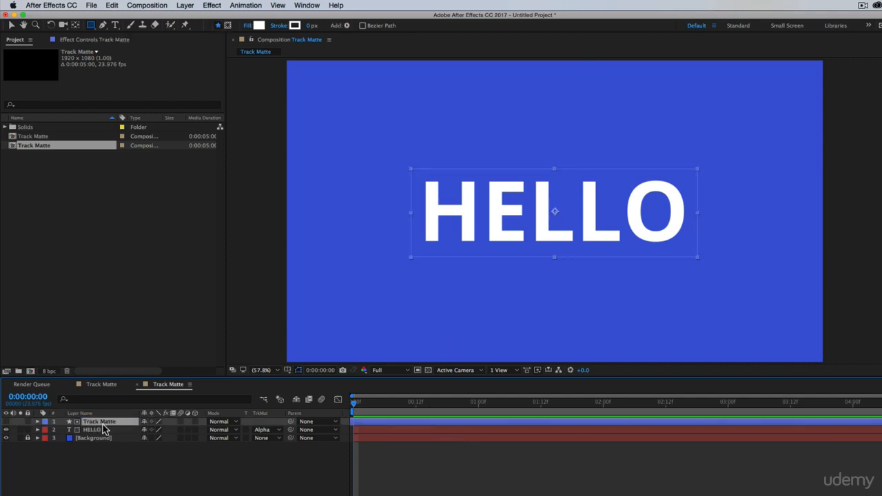
pyautogui.click(5, 429)
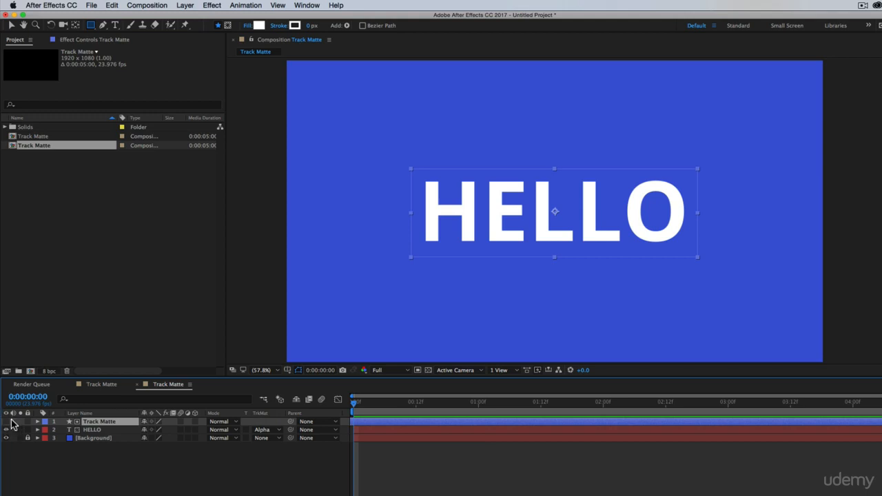
# - Test the track matte by moving the HELLO text with the Selection tool, and undo the move
pyautogui.click(427, 432)
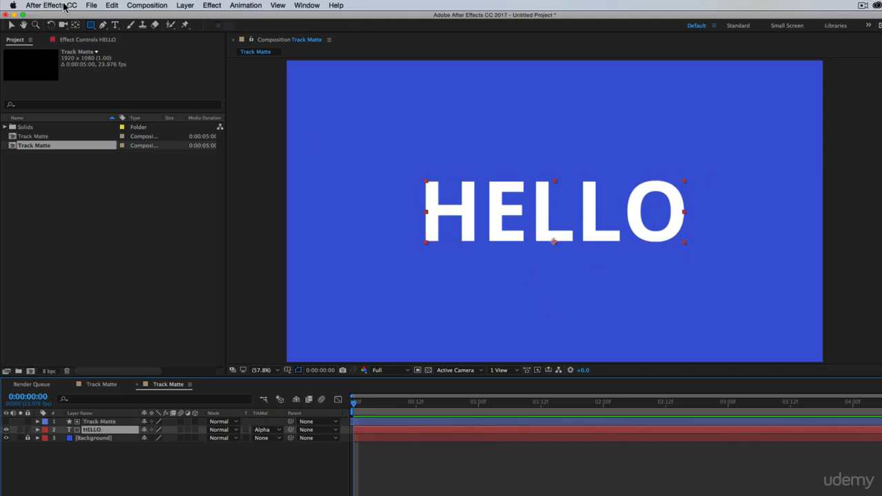
pyautogui.click(12, 25)
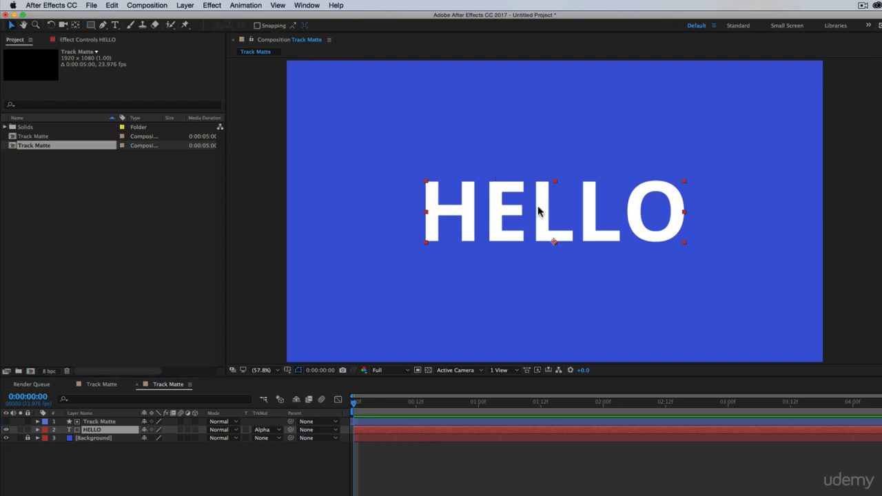
pyautogui.moveTo(547, 222)
pyautogui.mouseDown()
pyautogui.moveTo(610, 215)
pyautogui.moveTo(518, 164)
pyautogui.moveTo(415, 249)
pyautogui.moveTo(583, 274)
pyautogui.moveTo(530, 156)
pyautogui.moveTo(475, 236)
pyautogui.moveTo(584, 275)
pyautogui.moveTo(623, 180)
pyautogui.moveTo(587, 231)
pyautogui.moveTo(484, 195)
pyautogui.moveTo(557, 187)
pyautogui.moveTo(484, 229)
pyautogui.moveTo(542, 256)
pyautogui.moveTo(582, 229)
pyautogui.moveTo(544, 278)
pyautogui.moveTo(556, 321)
pyautogui.moveTo(549, 196)
pyautogui.moveTo(541, 285)
pyautogui.moveTo(540, 216)
pyautogui.moveTo(549, 300)
pyautogui.moveTo(542, 344)
pyautogui.moveTo(549, 224)
pyautogui.mouseUp()
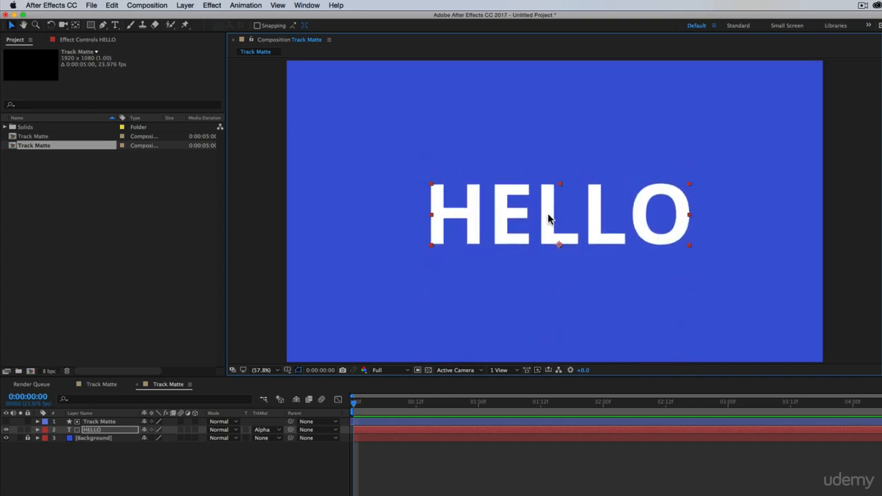
pyautogui.press('super+z')
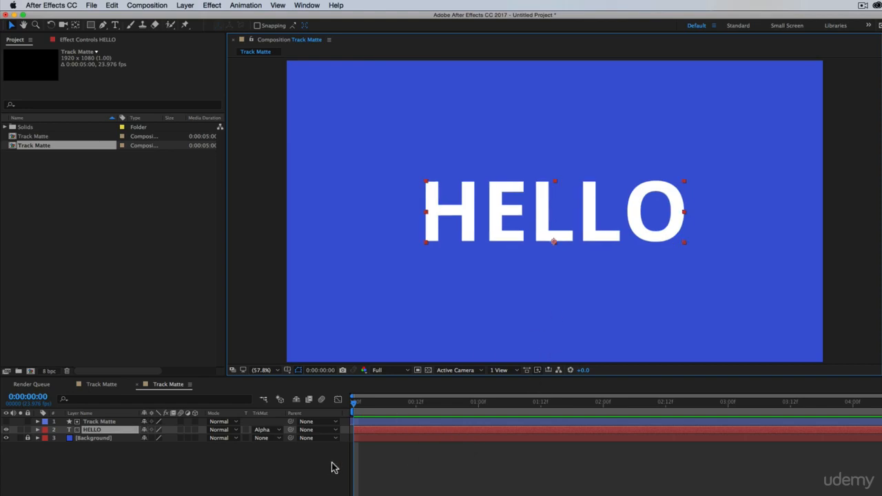
# - Start animating the HELLO layer's Position with a keyframe at 0:00:01:00
pyautogui.press('p')
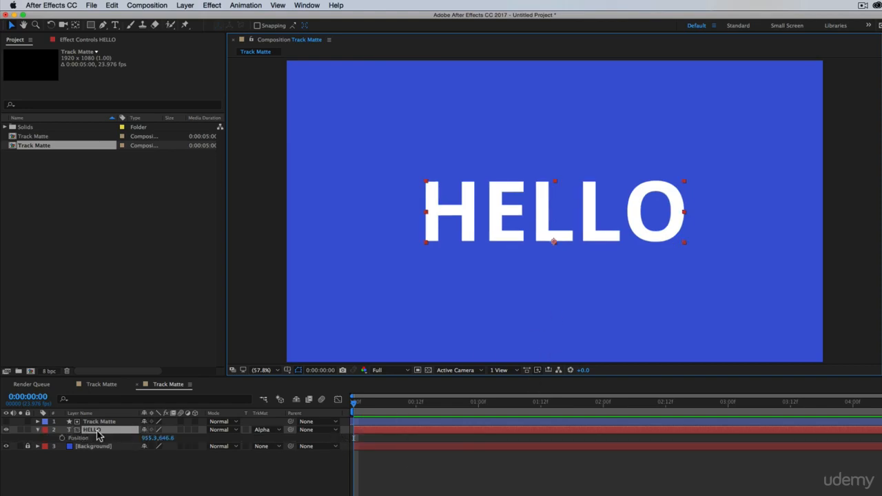
pyautogui.click(478, 403)
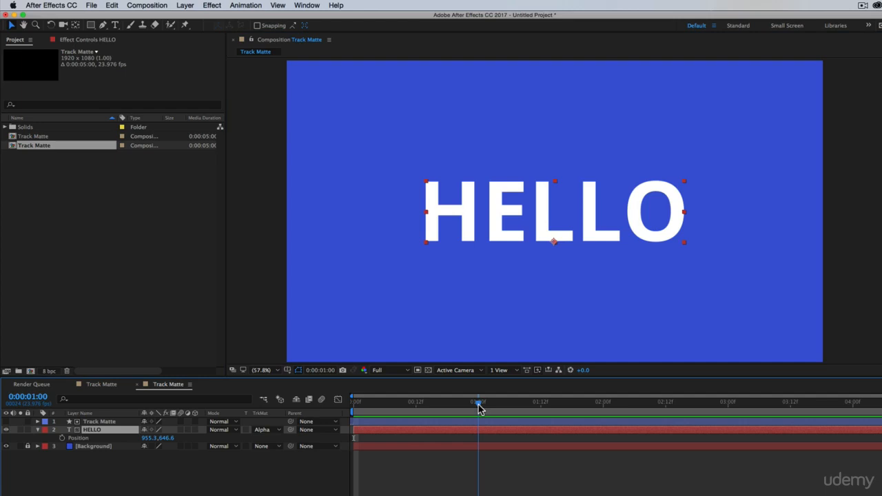
pyautogui.click(62, 438)
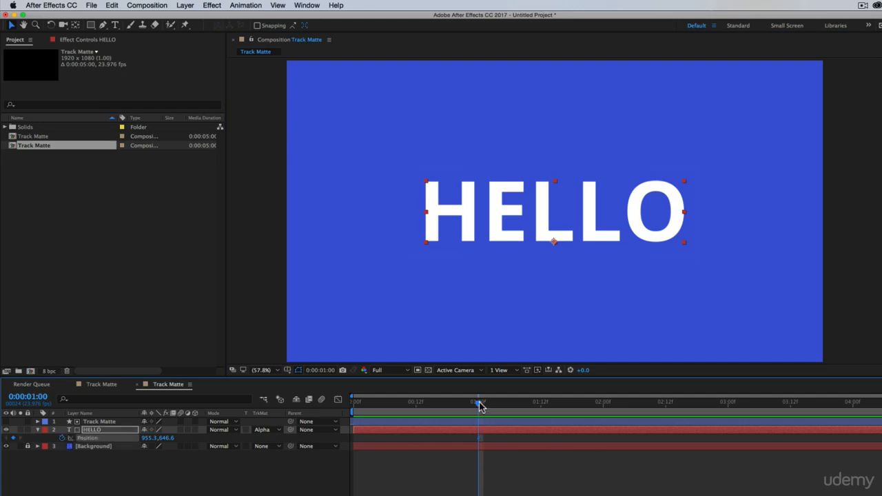
# - At the first frame, move HELLO straight left out of the matte to about -72.8, 646.6, and preview the motion
pyautogui.moveTo(479, 405); pyautogui.dragTo(353, 404)
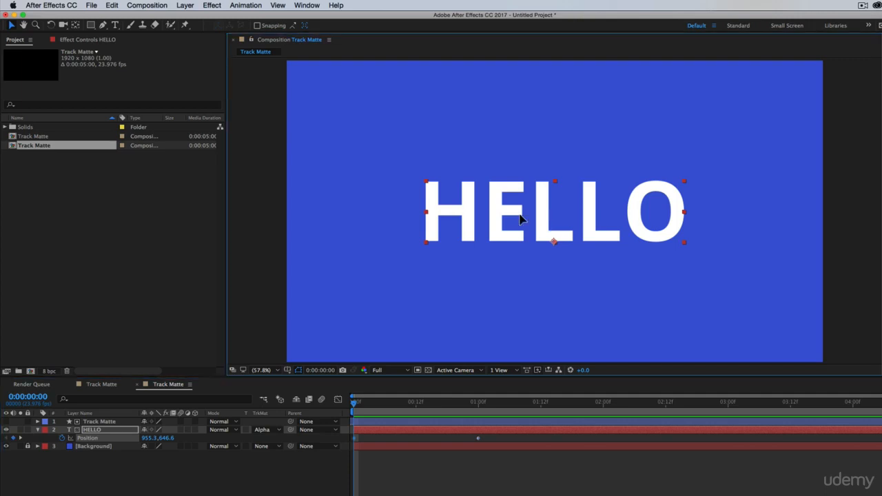
pyautogui.moveTo(543, 221)
pyautogui.mouseDown()
pyautogui.moveTo(423, 223)
pyautogui.moveTo(550, 222)
pyautogui.mouseUp()
pyautogui.moveTo(438, 218); pyautogui.dragTo(253, 221)
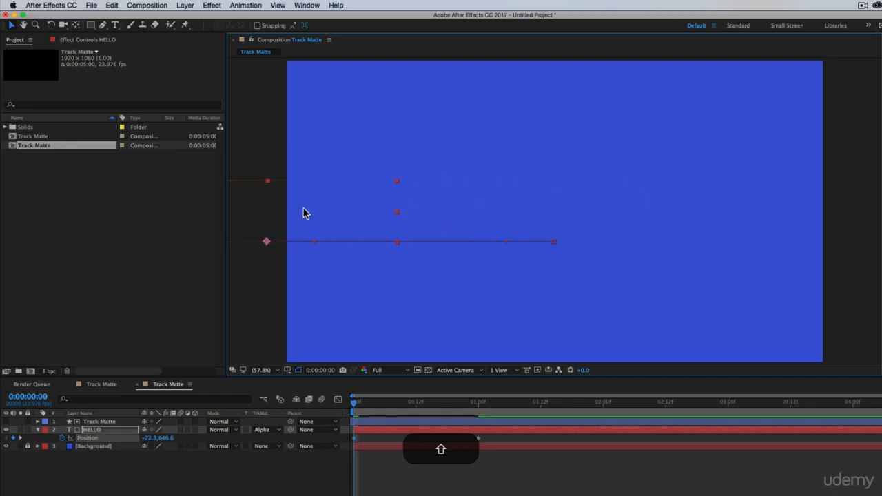
pyautogui.press('space')
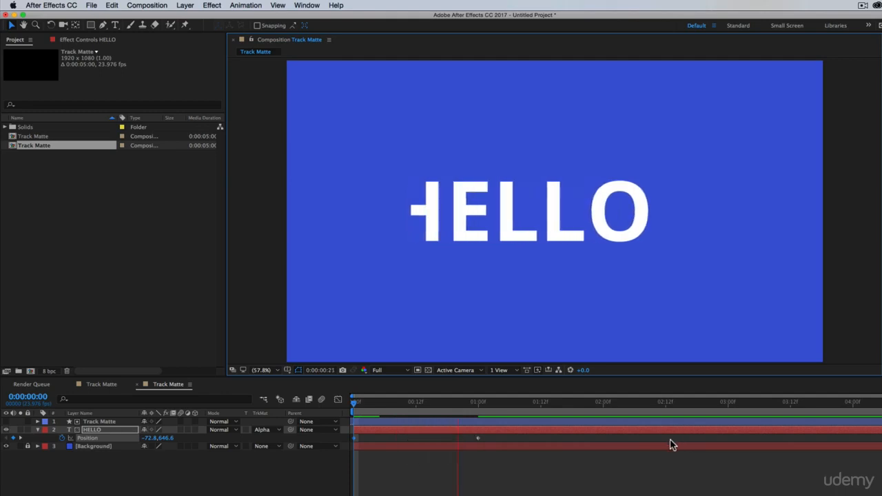
# - Enable motion blur for the HELLO layer and apply Easy Ease to both of its Position keyframes
pyautogui.click(375, 406)
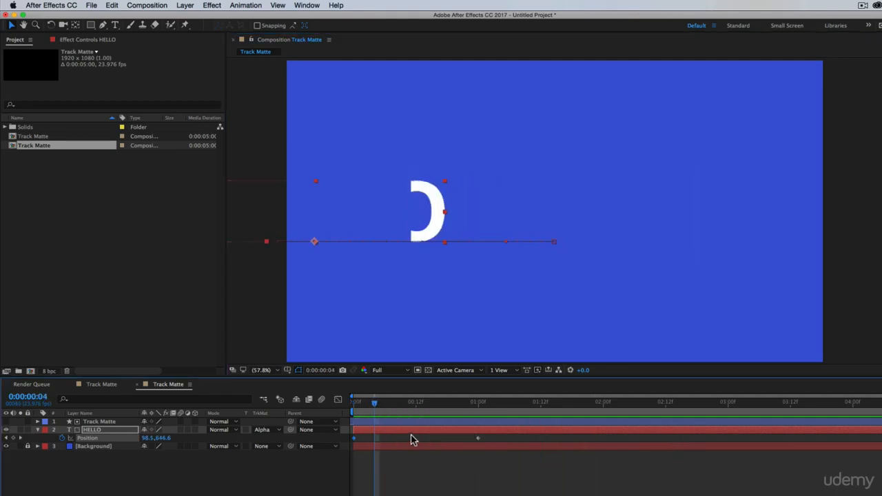
pyautogui.click(181, 429)
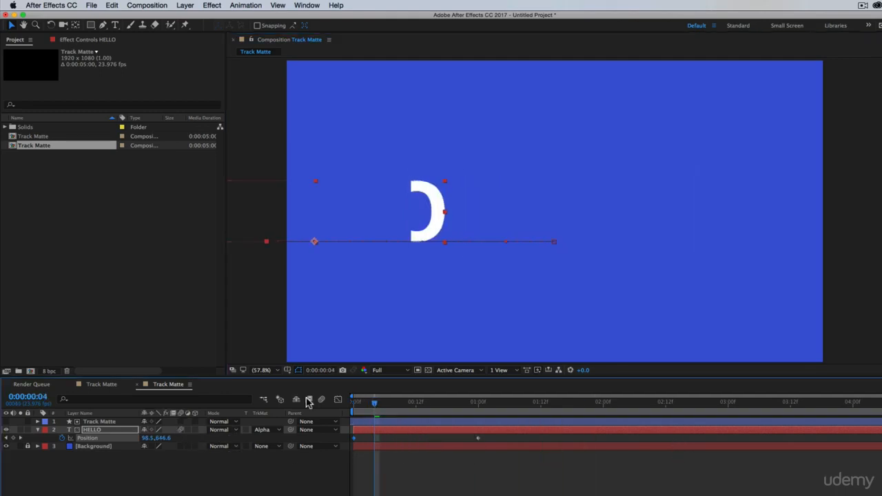
pyautogui.moveTo(492, 435); pyautogui.dragTo(317, 443)
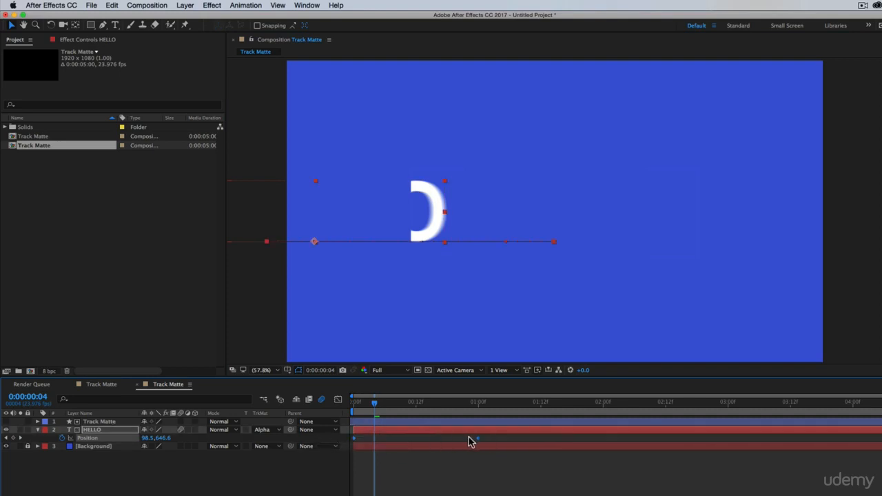
pyautogui.press('F9')
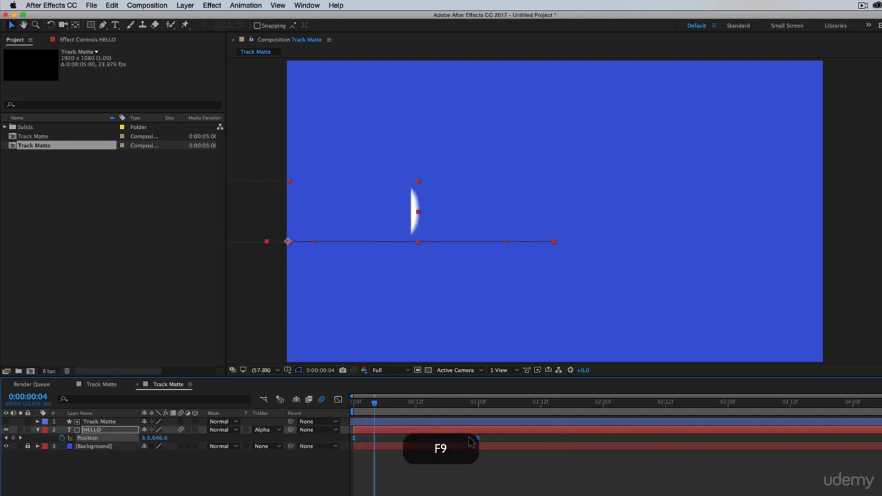
# - Lengthen both ease handles in HELLO's Position speed graph for a sharp midway peak, with about 68% influence at the ending keyframe
pyautogui.click(338, 399)
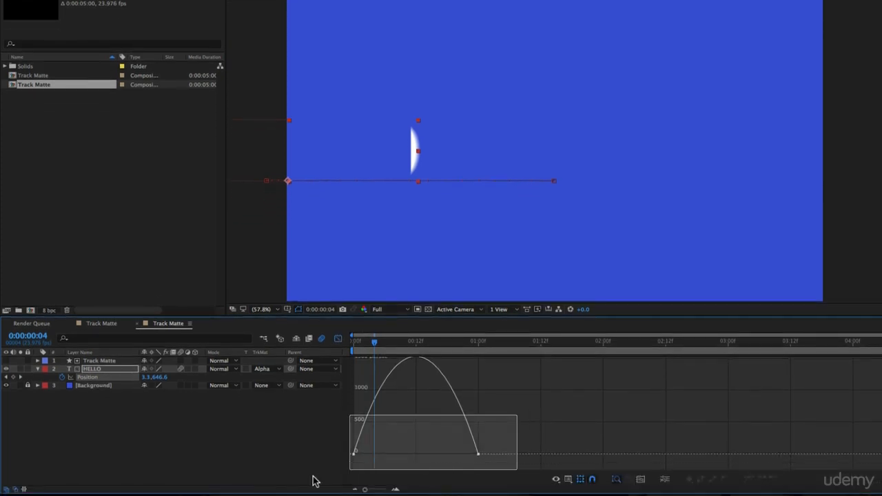
pyautogui.moveTo(313, 476); pyautogui.dragTo(313, 476)
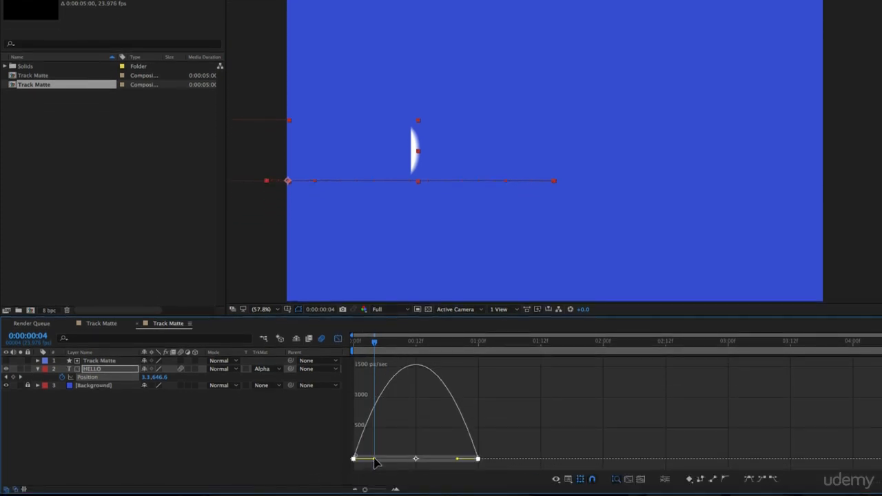
pyautogui.moveTo(376, 461); pyautogui.dragTo(437, 459)
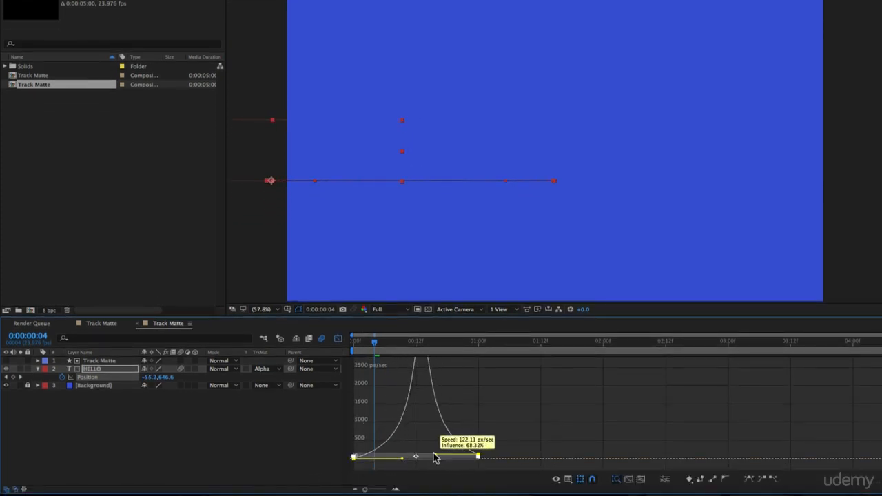
pyautogui.click(338, 339)
# - Shorten the work area to end just before 2 seconds and preview the text reveal from the first frame
pyautogui.press('Home')
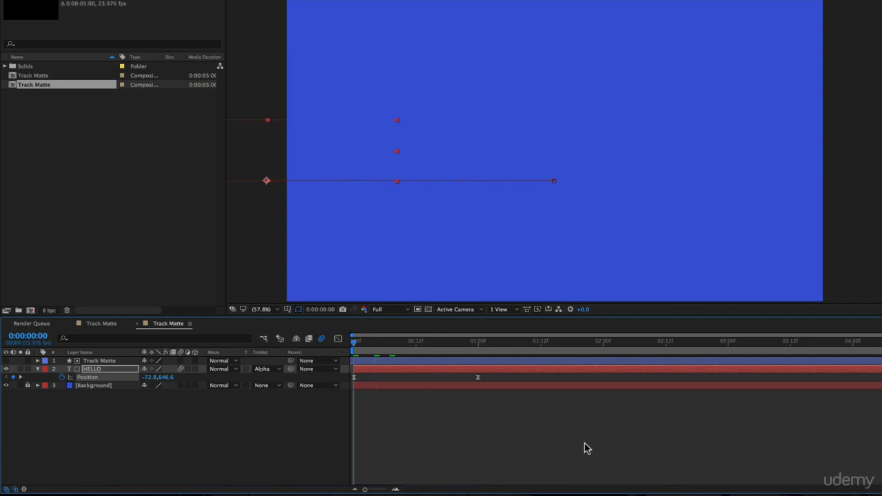
pyautogui.click(584, 445)
pyautogui.moveTo(881, 352); pyautogui.dragTo(597, 365)
pyautogui.press('space')
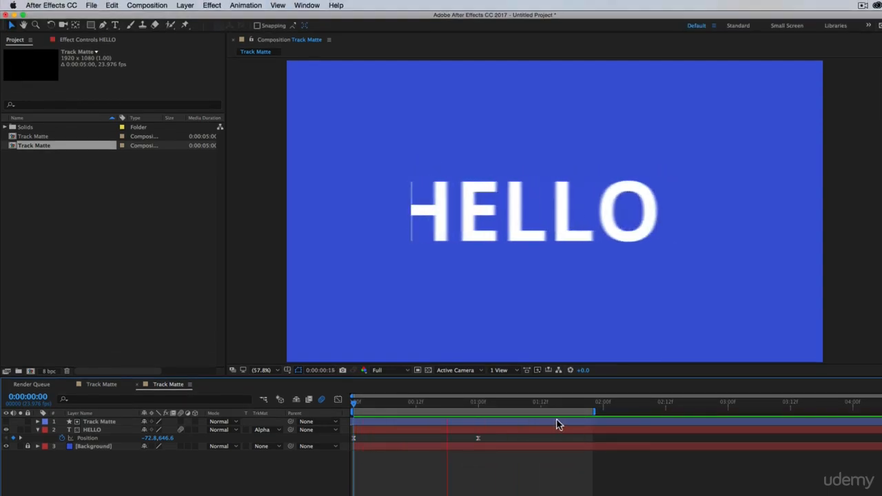
pyautogui.press('space')
# - At frame 13, draw a vertical white Pen line with a 10 px stroke on a new shape layer along the matte's left edge
pyautogui.moveTo(420, 408)
pyautogui.mouseDown()
pyautogui.moveTo(431, 406)
pyautogui.moveTo(419, 407)
pyautogui.mouseUp()
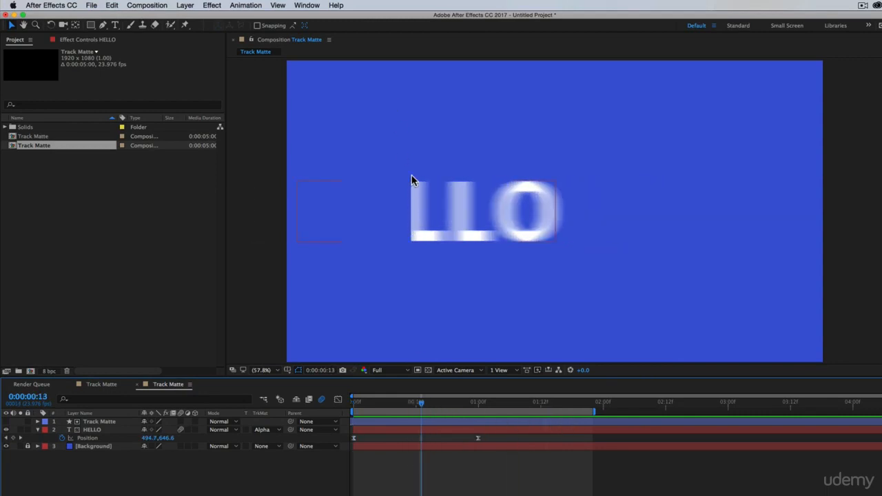
pyautogui.click(104, 27)
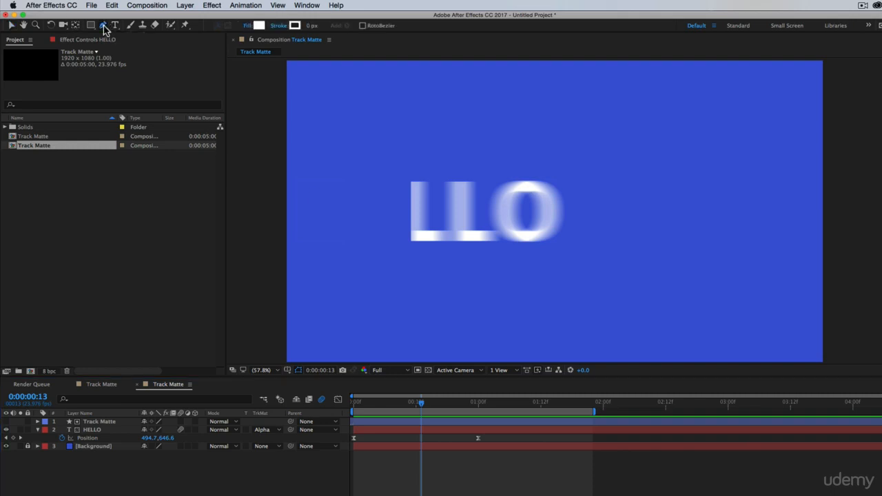
pyautogui.click(310, 28)
pyautogui.write('10')
pyautogui.press('Return')
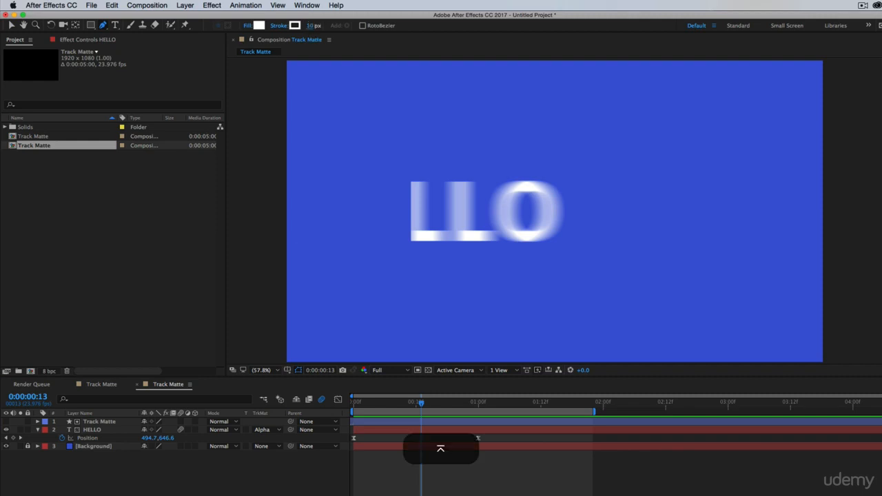
pyautogui.click(411, 178)
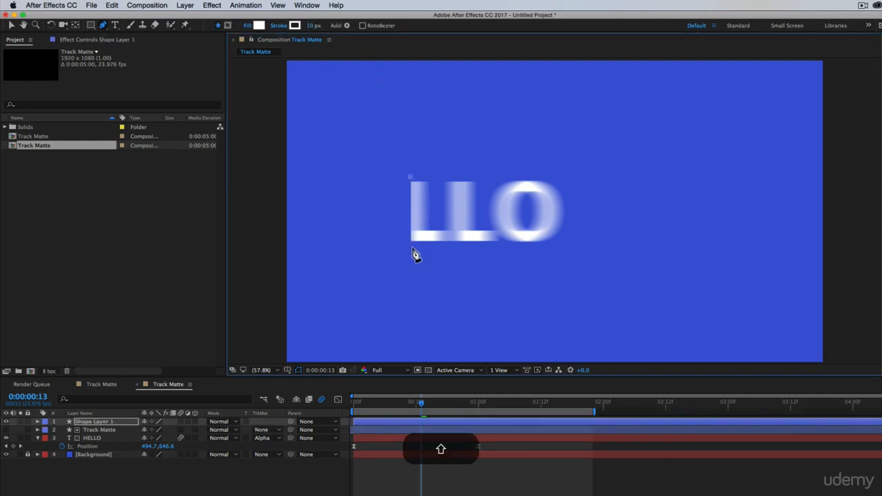
pyautogui.keyDown('shift'); pyautogui.click(411, 246); pyautogui.keyUp('shift')
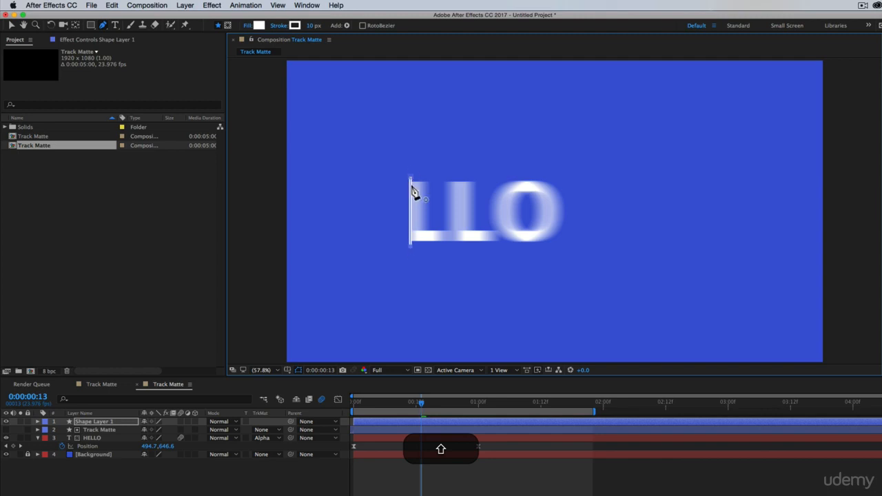
pyautogui.click(420, 421)
pyautogui.click(491, 473)
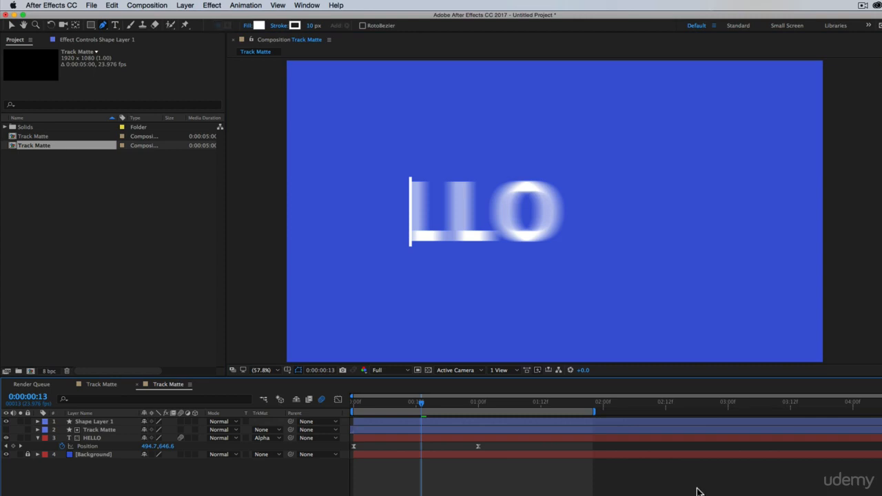
# - Align the line's shape layer to the composition's vertical center
pyautogui.click(585, 420)
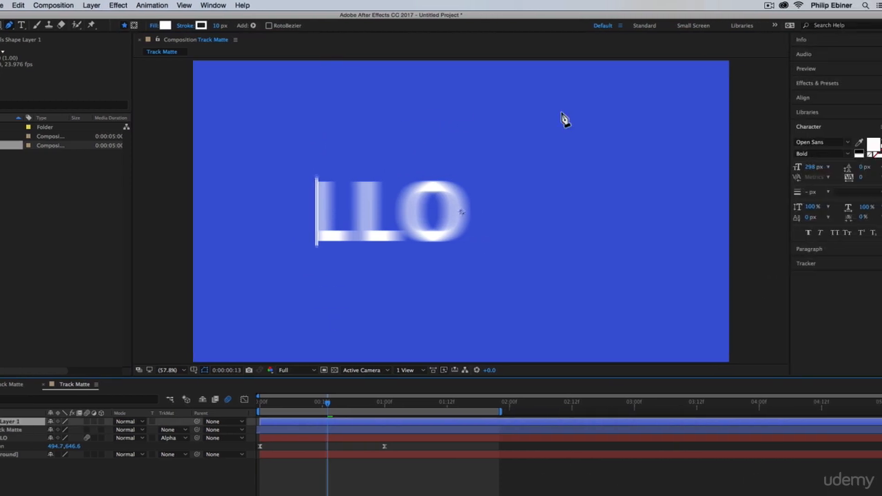
pyautogui.click(801, 100)
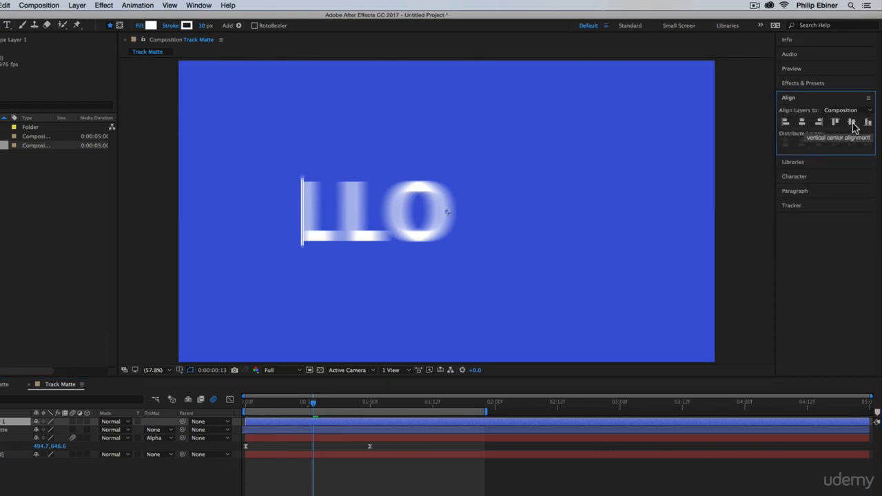
pyautogui.click(380, 486)
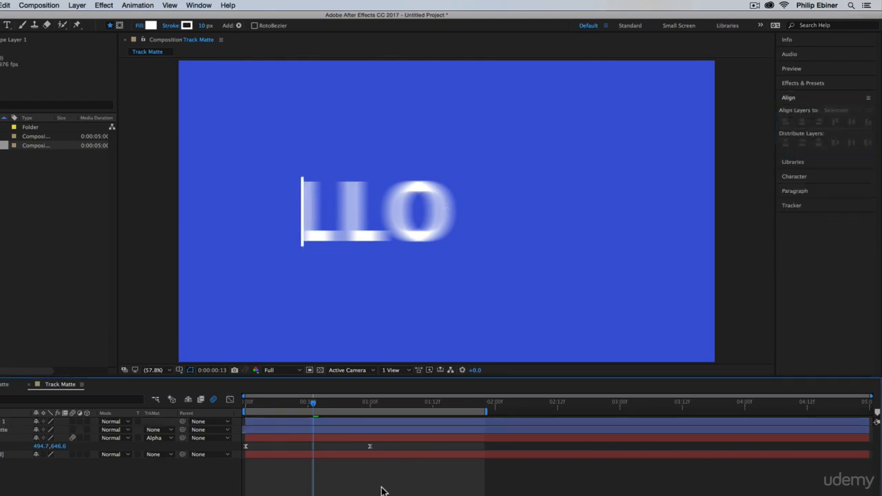
# - Preview the HELLO reveal with the vertical line from the first frame
pyautogui.moveTo(314, 404); pyautogui.dragTo(257, 412)
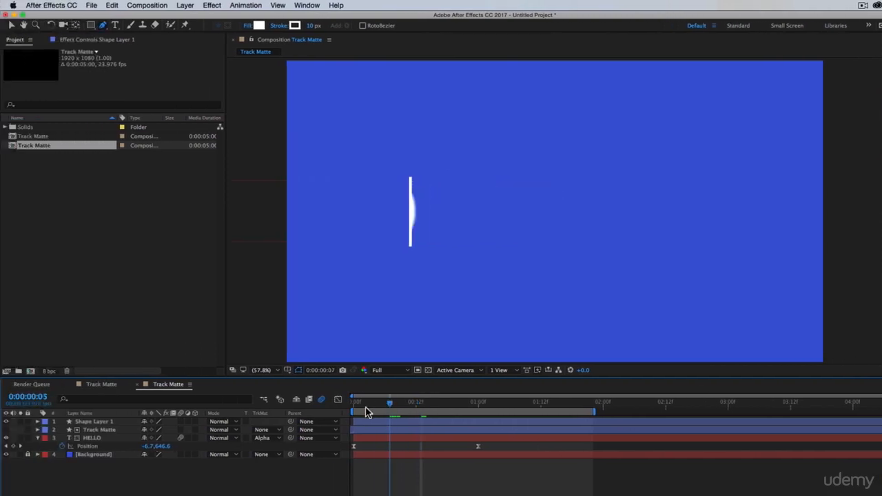
pyautogui.moveTo(367, 412); pyautogui.dragTo(354, 407)
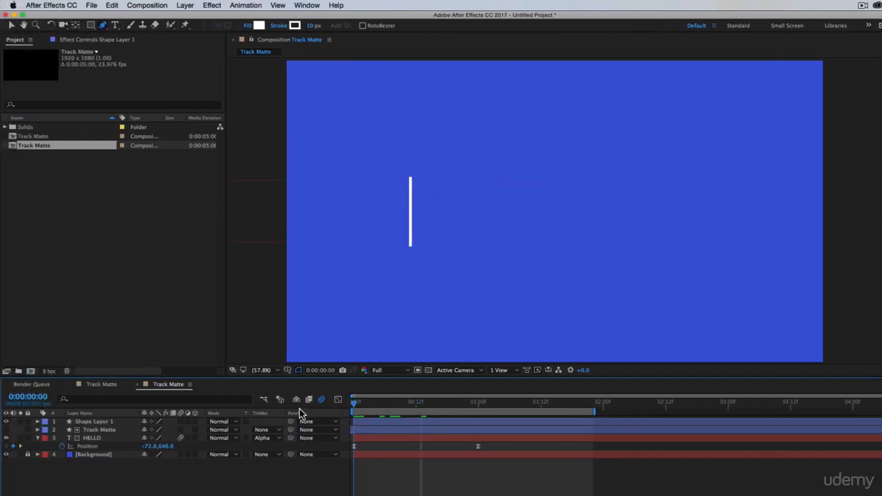
pyautogui.press('space')
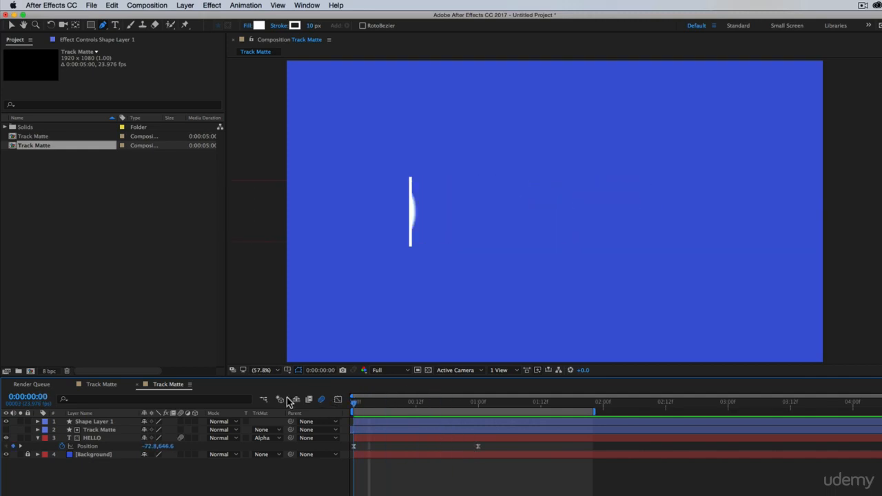
pyautogui.press('space')
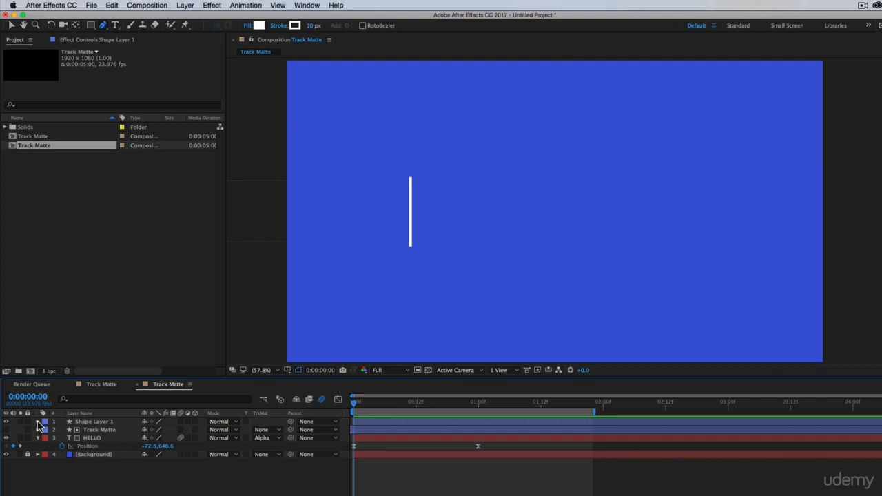
# - Rename the vertical line's shape layer as Line
pyautogui.click(102, 421)
pyautogui.press('Return')
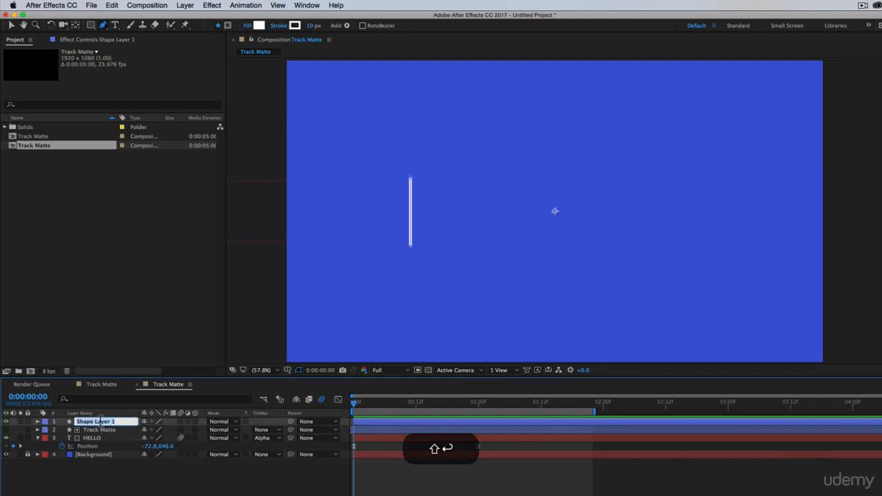
pyautogui.write('Line')
pyautogui.press('Return')
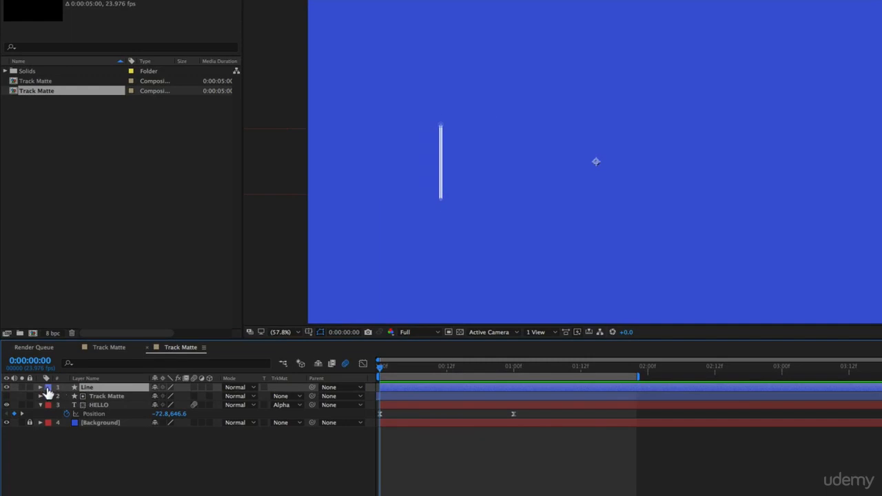
# - Add Trim Paths to the Line layer and expand its properties
pyautogui.click(41, 387)
pyautogui.click(214, 398)
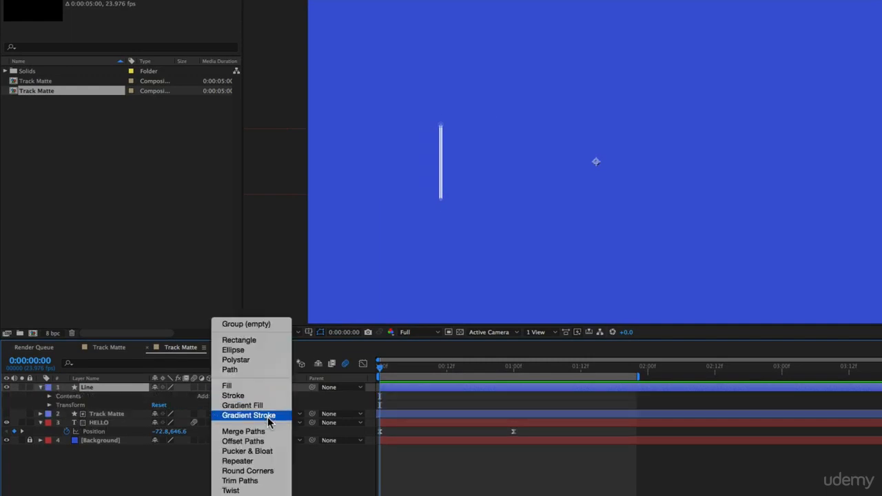
pyautogui.click(262, 478)
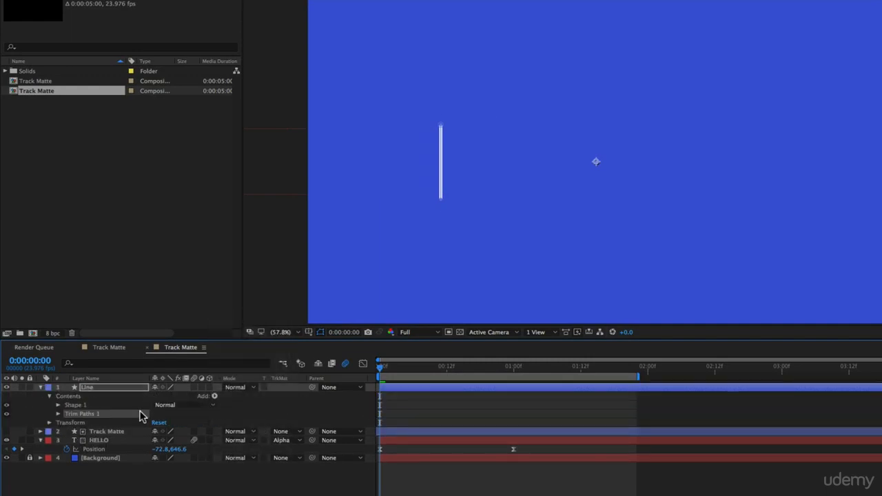
pyautogui.click(58, 414)
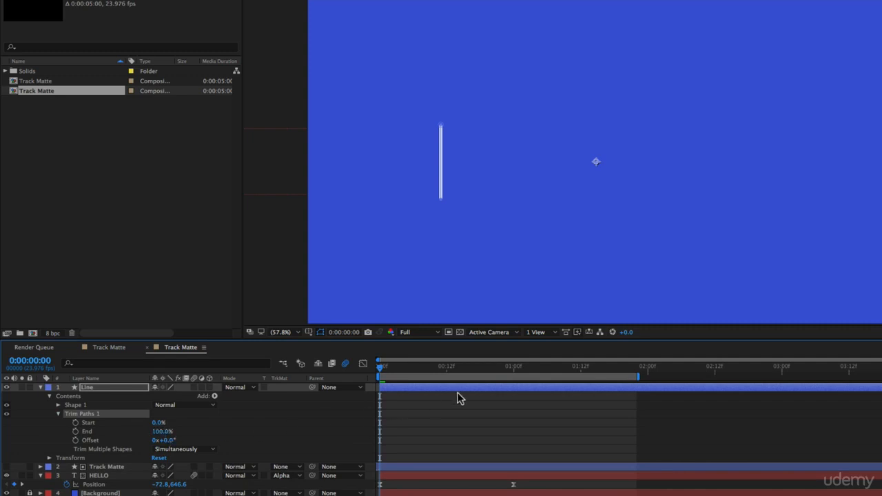
# - At 1 second, set keyframes for the Line's trim Start at 0% and End at 100%
pyautogui.moveTo(435, 367); pyautogui.dragTo(514, 367)
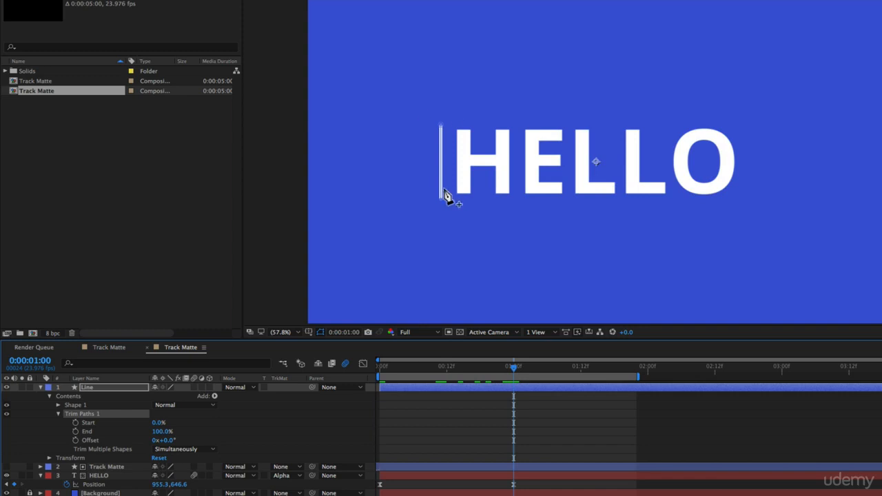
pyautogui.click(75, 422)
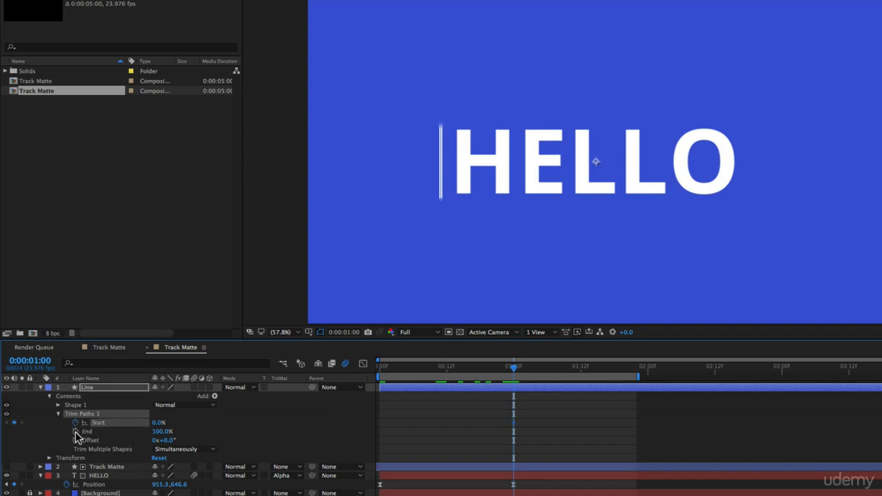
pyautogui.click(75, 431)
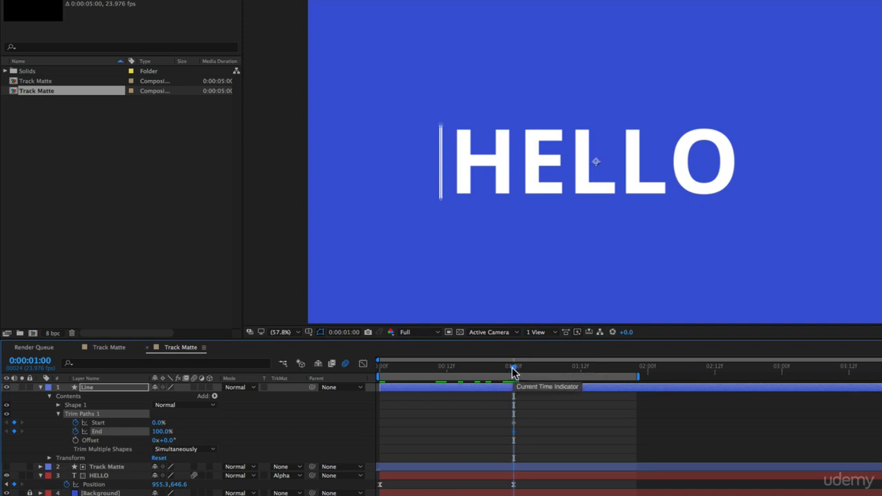
# - At the first frame, set both the End and Start of the Line's trim path to 50%
pyautogui.moveTo(514, 372); pyautogui.dragTo(375, 394)
pyautogui.press('space')
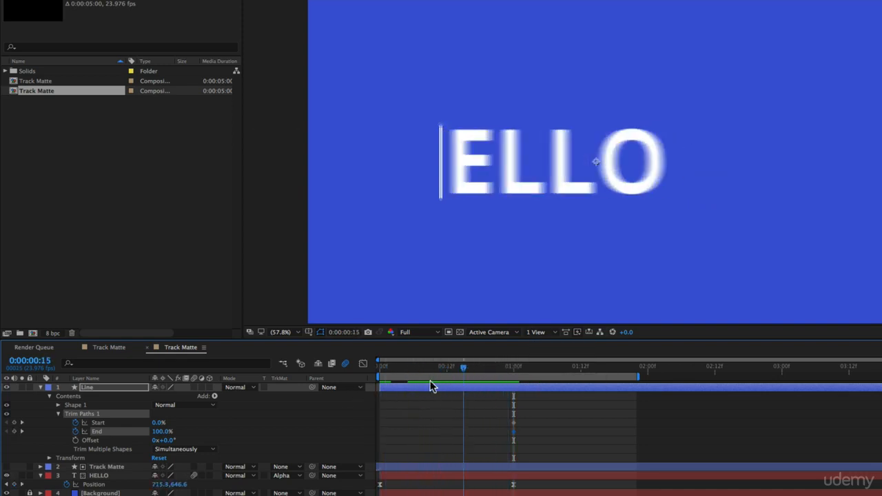
pyautogui.press('space')
pyautogui.click(184, 421)
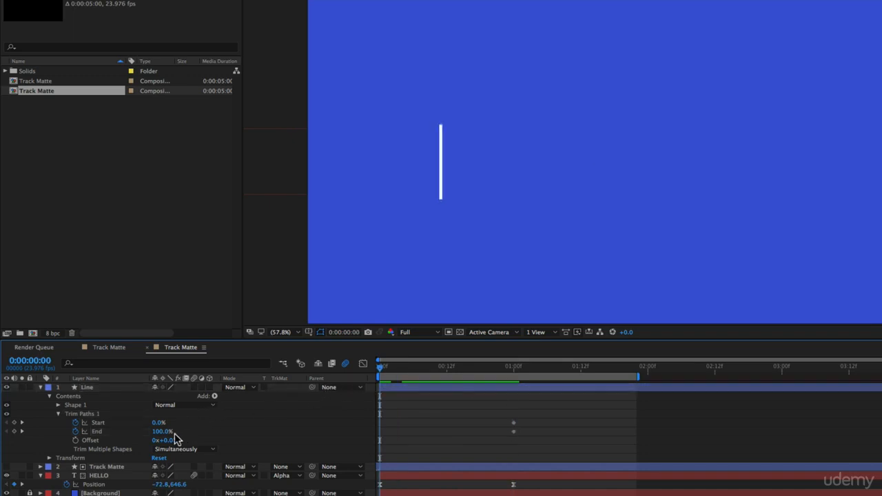
pyautogui.moveTo(165, 433); pyautogui.dragTo(151, 432)
pyautogui.click(159, 432)
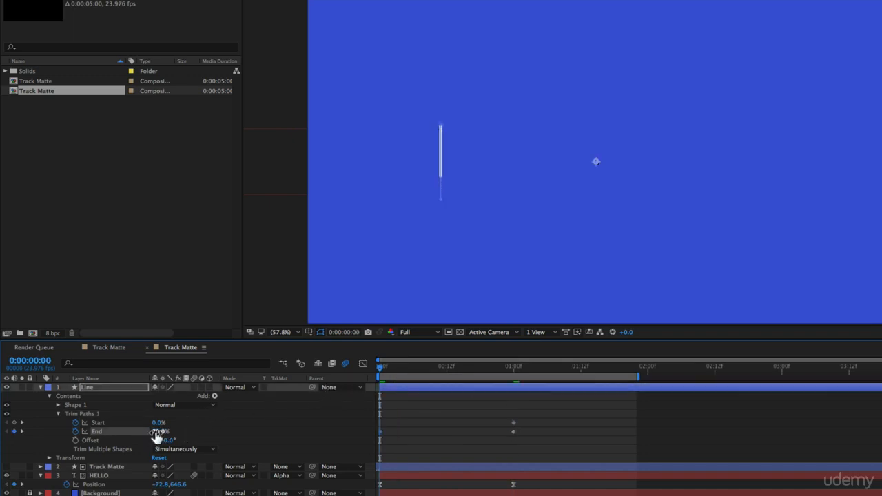
pyautogui.write('50')
pyautogui.press('Return')
pyautogui.click(157, 422)
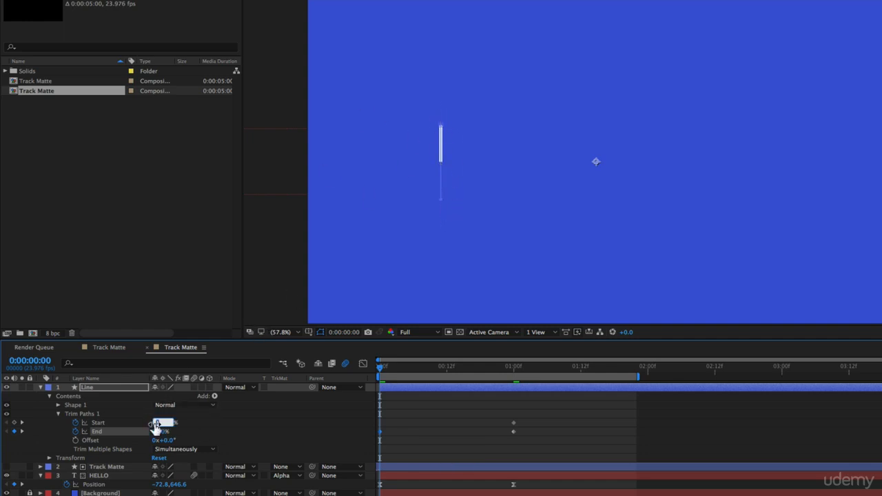
pyautogui.write('50')
pyautogui.press('Return')
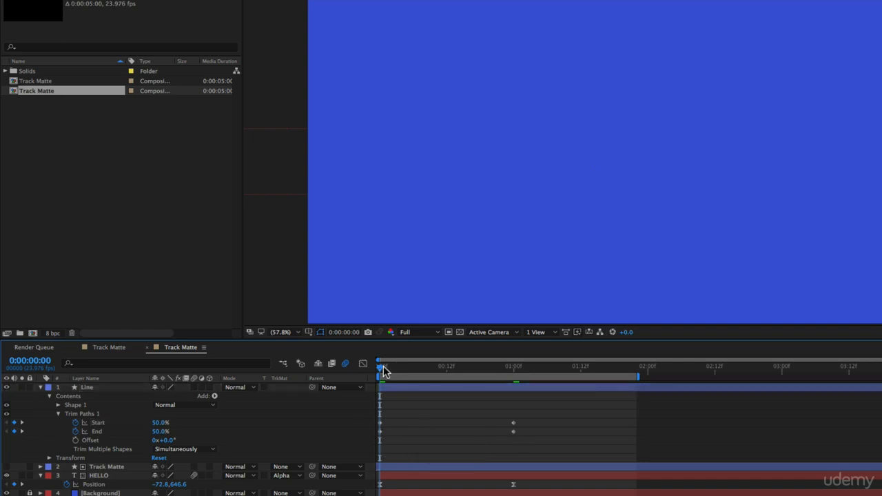
# - Hide the HELLO layer and scrub through the line's growth on its own, returning to the first frame
pyautogui.moveTo(383, 366); pyautogui.dragTo(327, 392)
pyautogui.click(7, 476)
pyautogui.moveTo(378, 367); pyautogui.dragTo(491, 373)
pyautogui.press('Home')
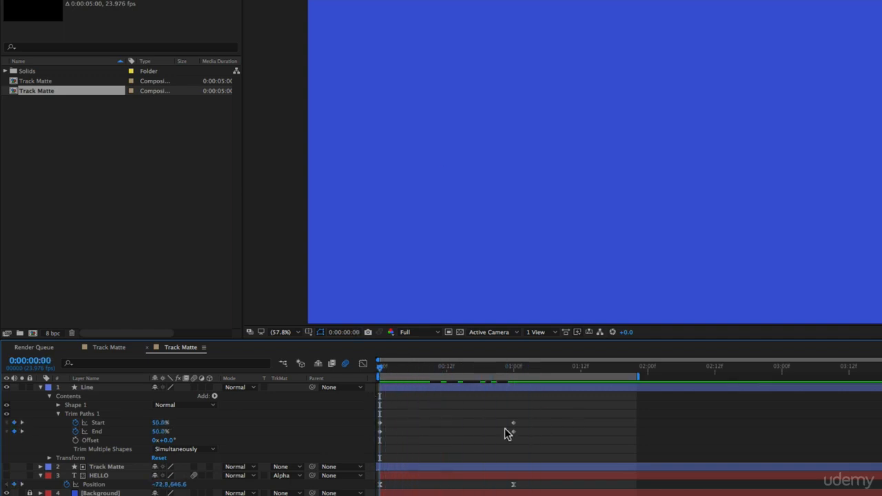
# - Apply Easy Ease to all the Line's trim keyframes and move the 1-second pair to about frame 9
pyautogui.moveTo(572, 416); pyautogui.dragTo(329, 441)
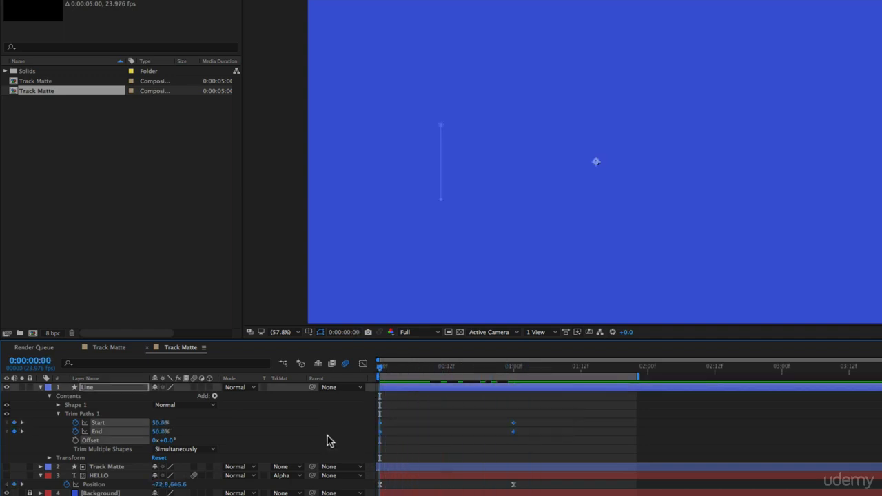
pyautogui.press('F9')
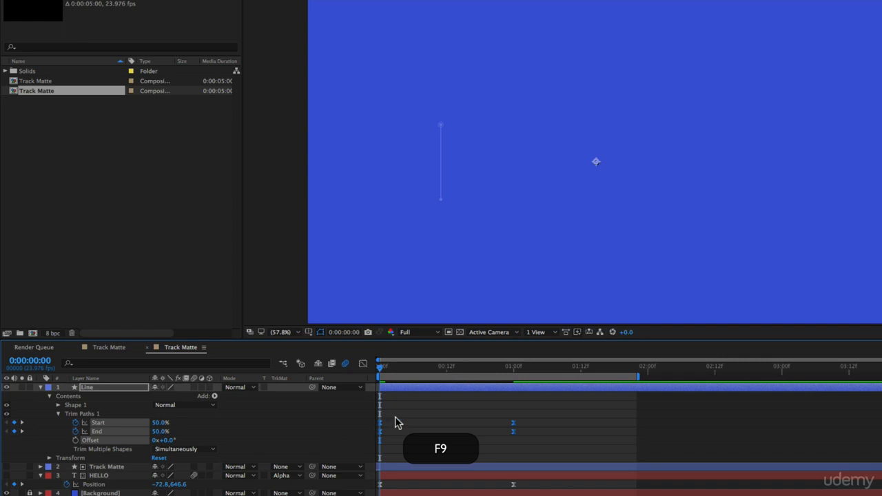
pyautogui.moveTo(513, 413); pyautogui.dragTo(426, 432)
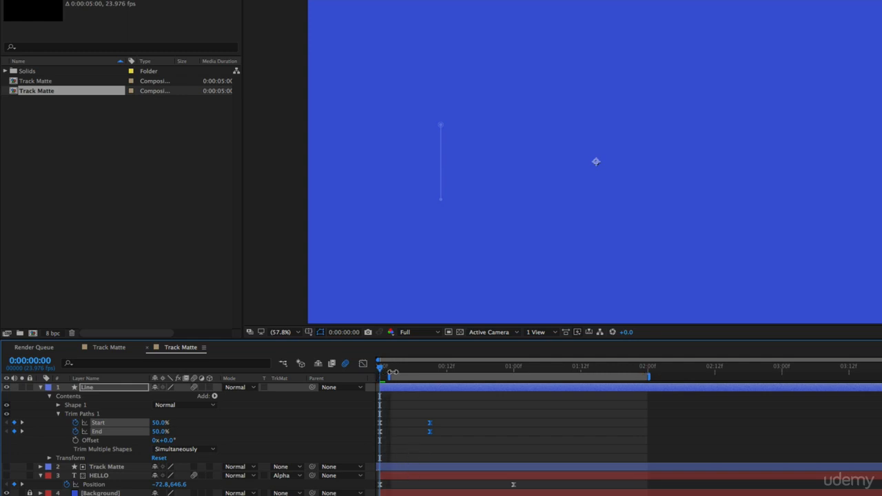
pyautogui.moveTo(381, 365); pyautogui.dragTo(491, 371)
pyautogui.press('Home')
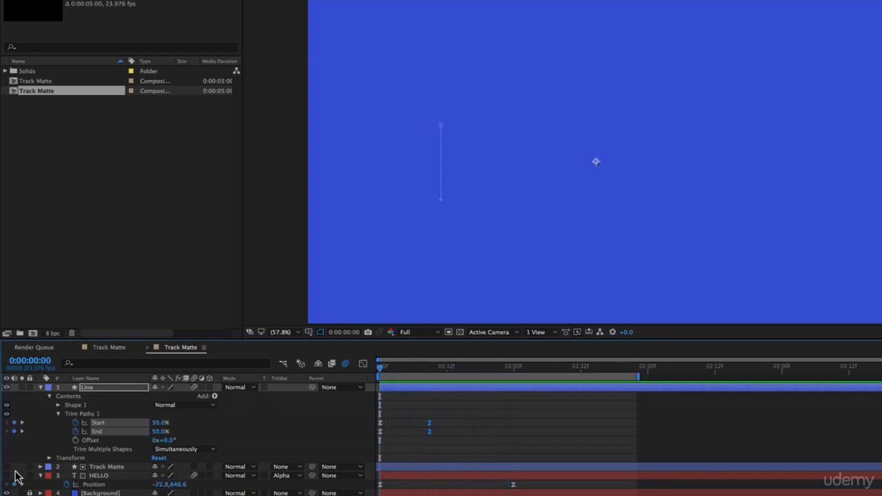
# - Make HELLO visible again, shift its layer about 4 frames later, and preview the animation from the first frame
pyautogui.moveTo(382, 367); pyautogui.dragTo(412, 368)
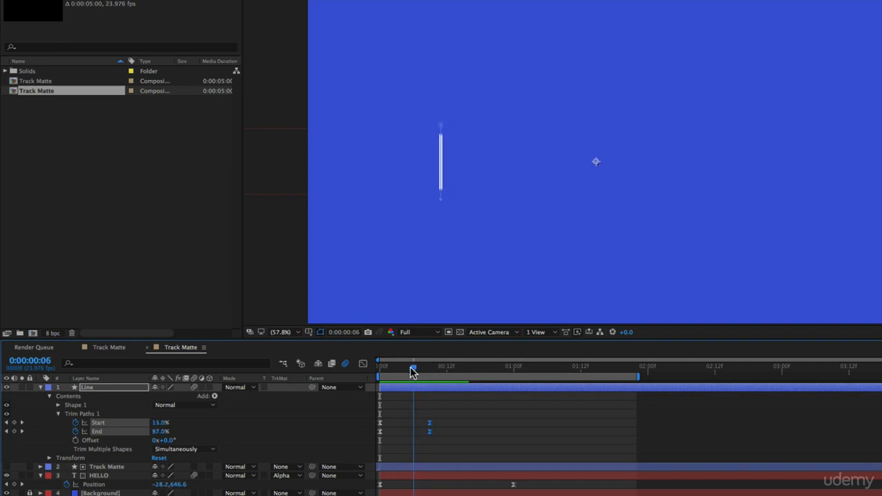
pyautogui.click(420, 468)
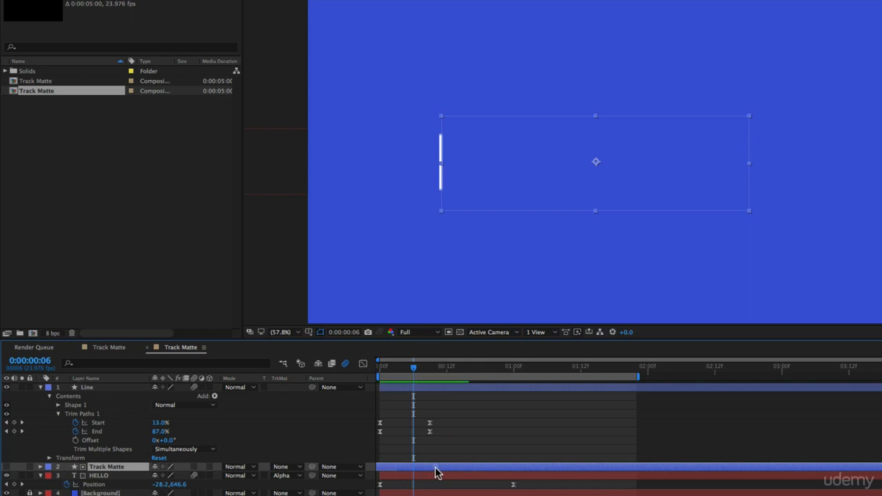
pyautogui.press('super+z')
pyautogui.click(423, 479)
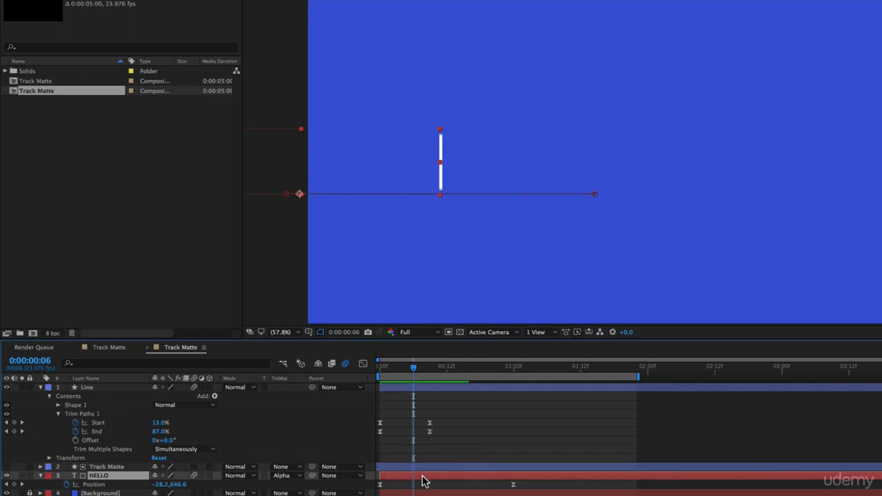
pyautogui.moveTo(423, 482); pyautogui.dragTo(444, 484)
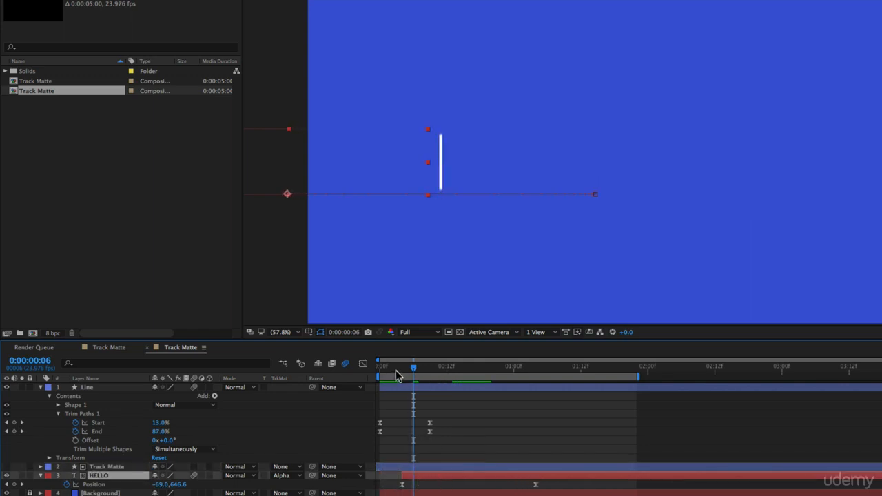
pyautogui.press('space')
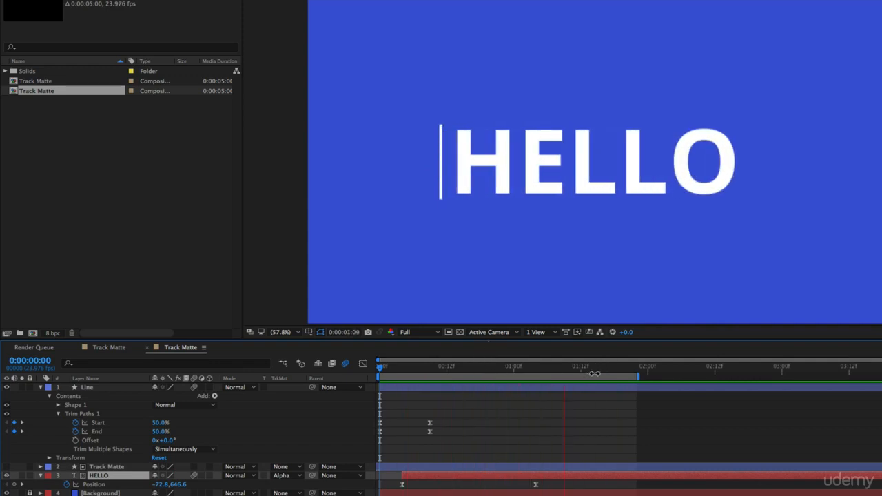
pyautogui.press('space')
# - Copy the Line's fully grown Start and End keyframes from about frame 9 and paste them at 0:00:01:07
pyautogui.moveTo(585, 372)
pyautogui.mouseDown()
pyautogui.moveTo(617, 377)
pyautogui.moveTo(581, 378)
pyautogui.mouseUp()
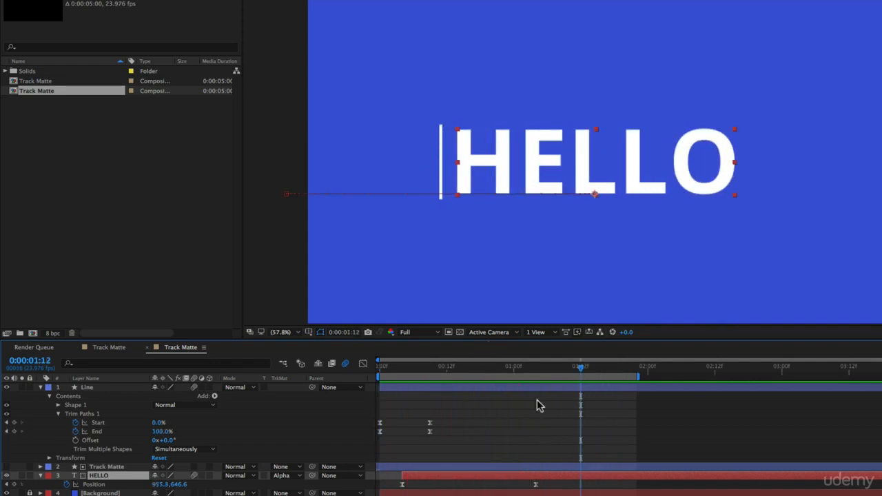
pyautogui.moveTo(521, 376); pyautogui.dragTo(553, 388)
pyautogui.moveTo(452, 416); pyautogui.dragTo(425, 442)
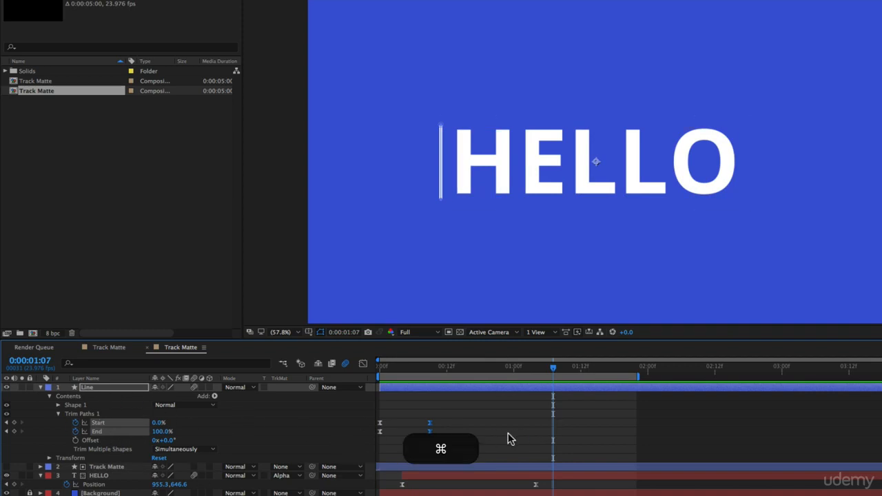
pyautogui.press('super+c')
pyautogui.press('super+v')
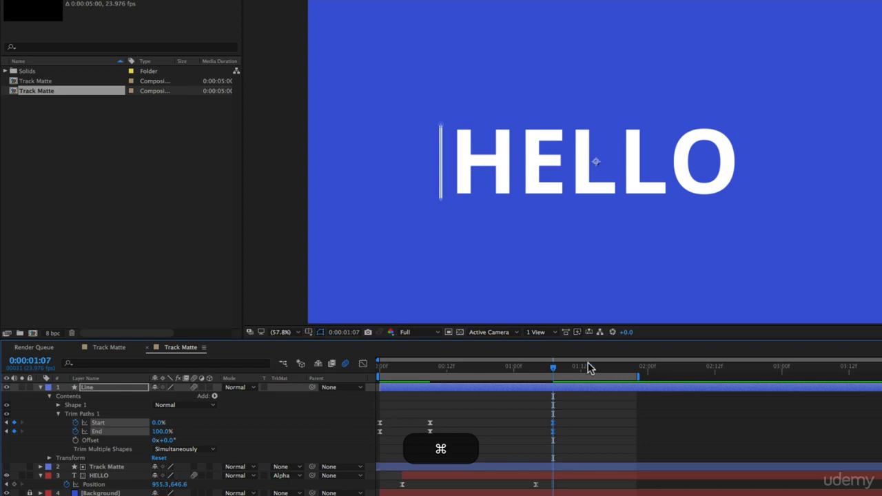
# - Copy the Line's first-frame Start and End keyframes of 50% and paste them at 0:00:01:15
pyautogui.moveTo(555, 369); pyautogui.dragTo(599, 370)
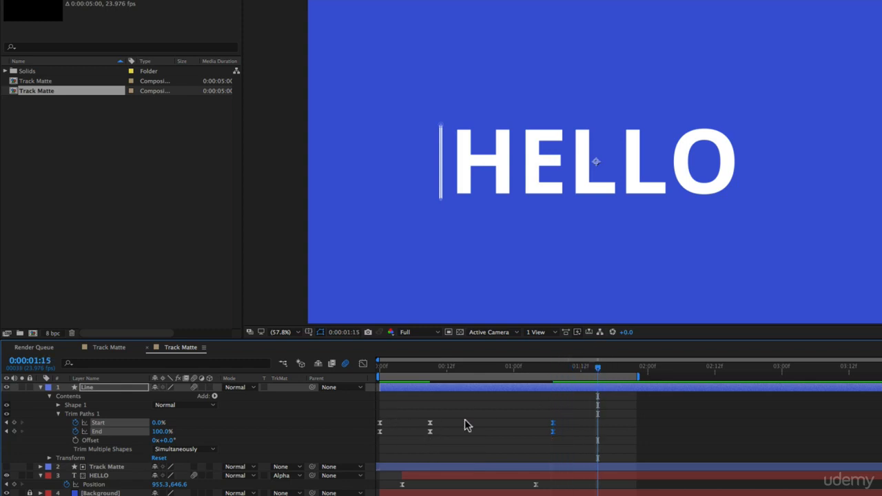
pyautogui.moveTo(390, 421); pyautogui.dragTo(373, 434)
pyautogui.press('super+c')
pyautogui.press('super+v')
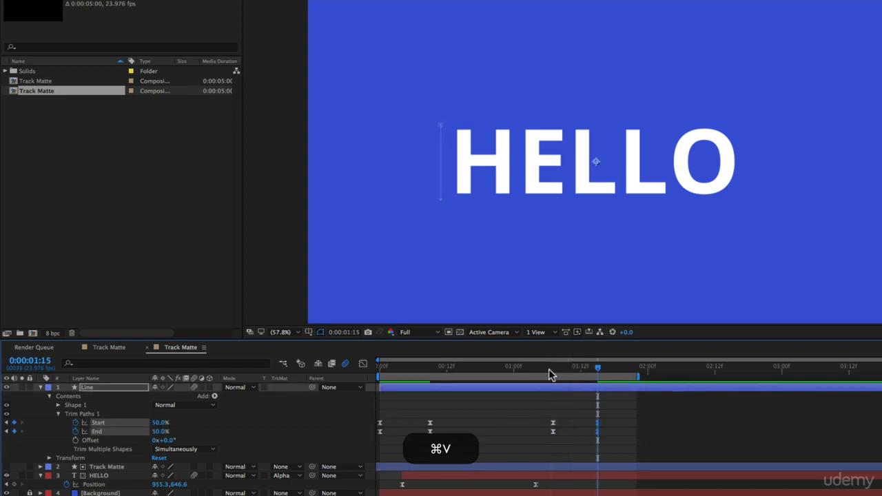
# - Preview the animation from the first frame and scrub through the line's disappearance to 0:00:01:13
pyautogui.moveTo(550, 369); pyautogui.dragTo(371, 370)
pyautogui.press('space')
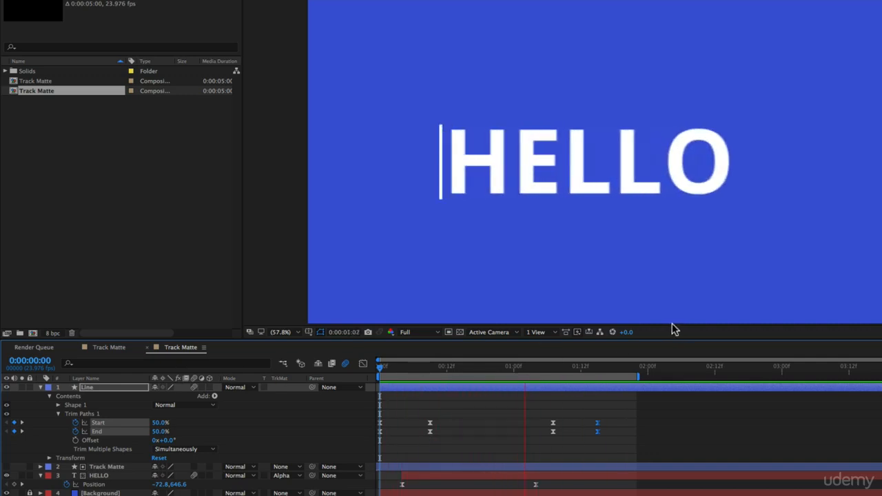
pyautogui.press('space')
pyautogui.click(566, 369)
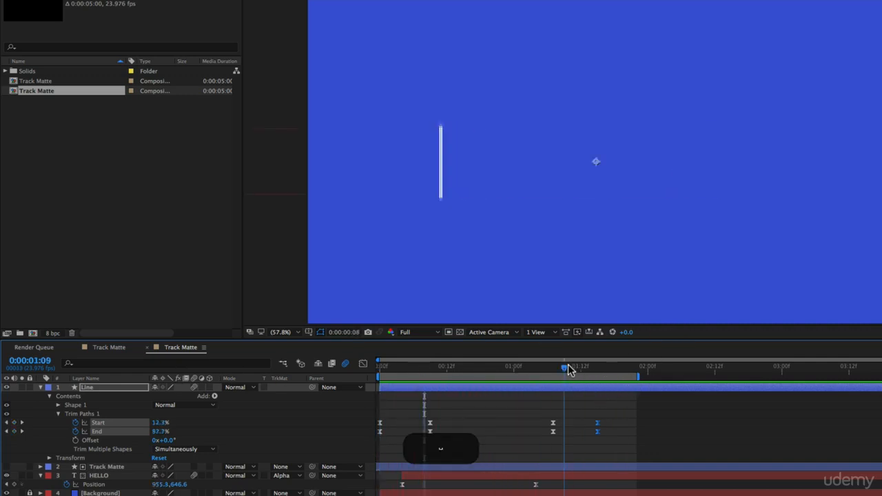
pyautogui.moveTo(568, 369); pyautogui.dragTo(587, 375)
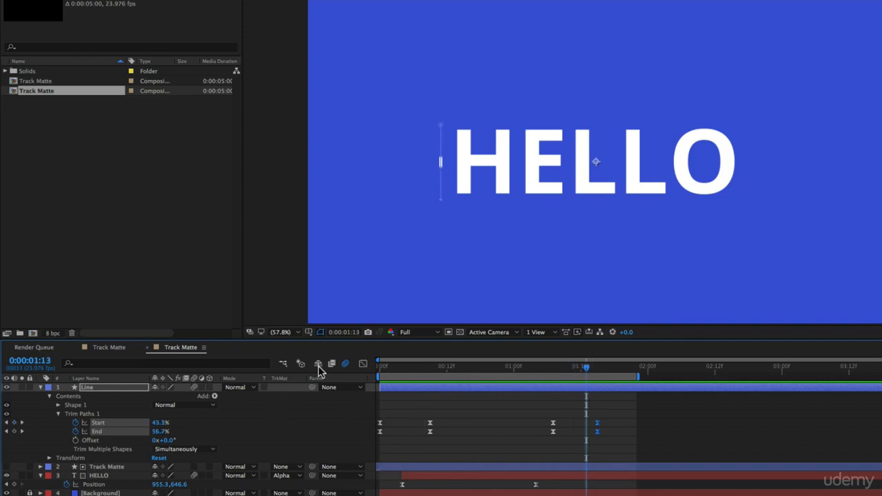
# - In the Graph Editor, reshape the End speed curve's easing between the keyframes at 0:00:01:07 and 0:00:01:15
pyautogui.click(361, 365)
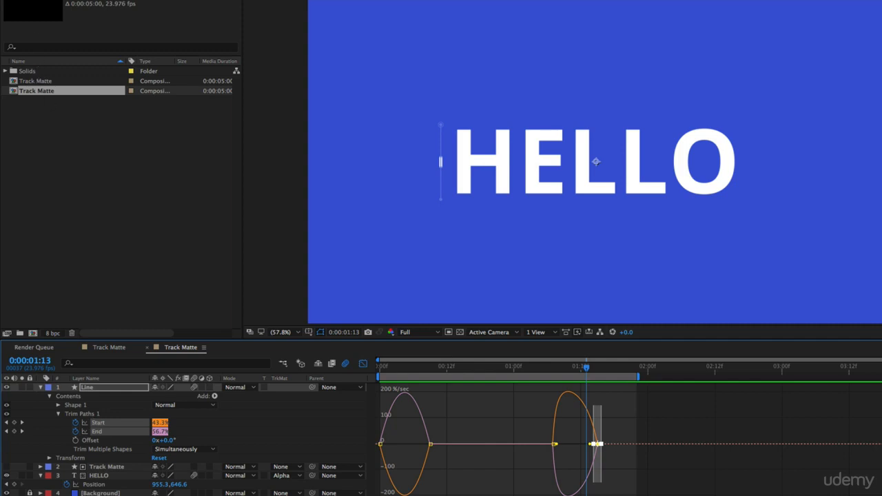
pyautogui.click(555, 444)
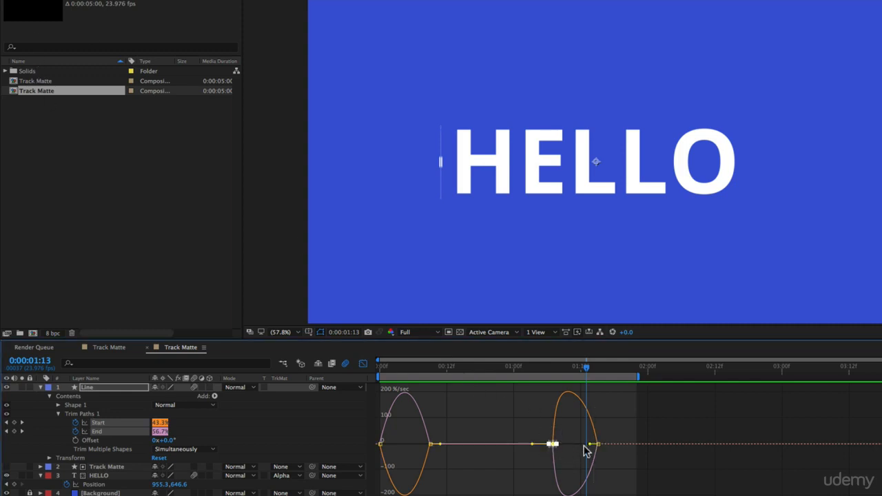
pyautogui.moveTo(591, 444); pyautogui.dragTo(568, 422)
pyautogui.click(600, 418)
pyautogui.click(598, 423)
# - Reshape the Line's Start speed curve into sharp peaks for both its growth over the first frames and its disappearance before 0:00:01:15
pyautogui.click(66, 434)
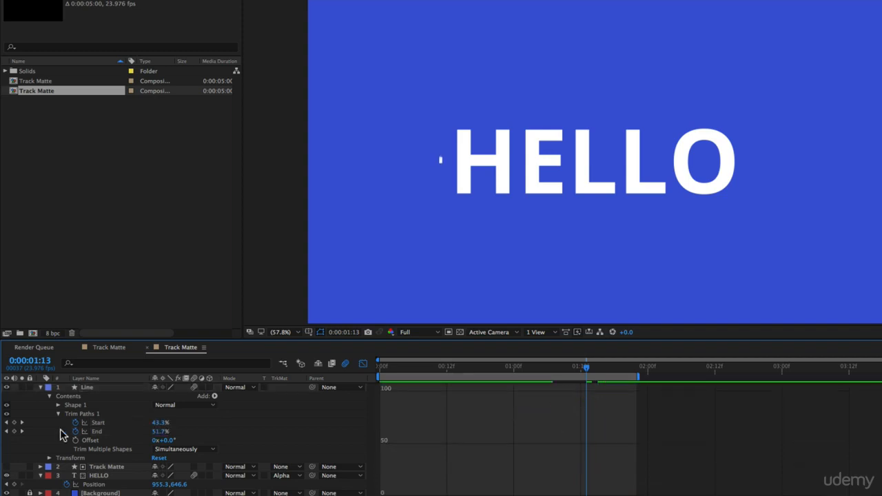
pyautogui.click(112, 424)
pyautogui.click(557, 444)
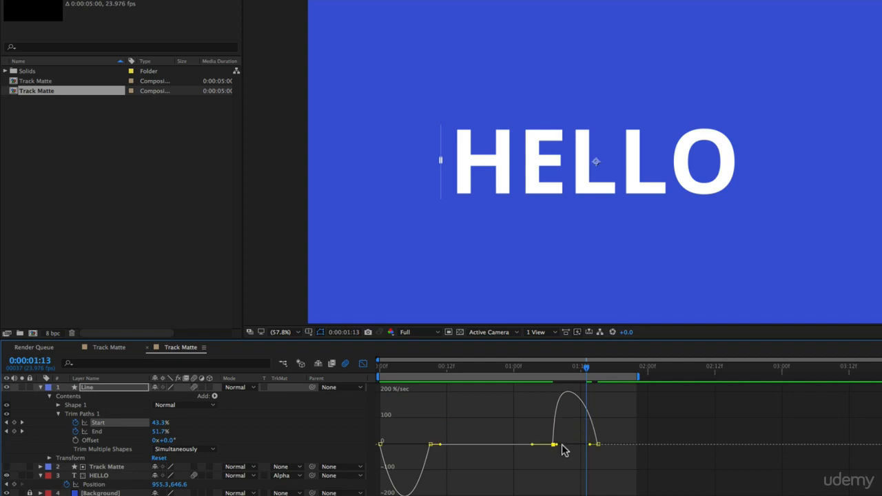
pyautogui.moveTo(558, 446); pyautogui.dragTo(579, 463)
pyautogui.click(430, 473)
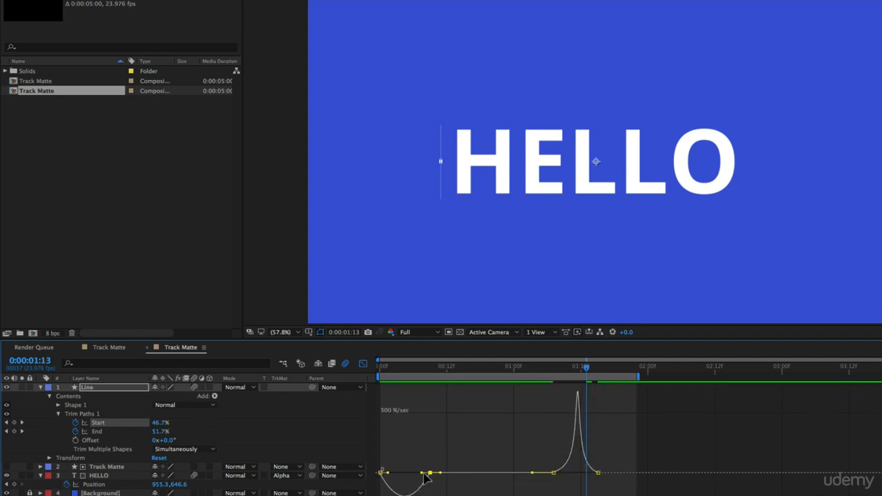
pyautogui.moveTo(422, 474); pyautogui.dragTo(397, 464)
# - Reshape the Line's End speed curve into a sharp peak between the first two keyframes and show it together with the Start curve
pyautogui.click(115, 432)
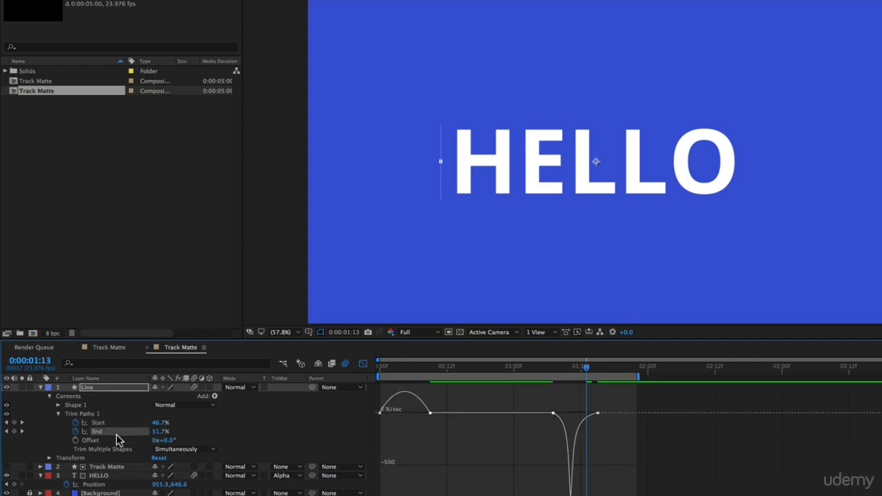
pyautogui.moveTo(388, 415)
pyautogui.mouseDown()
pyautogui.moveTo(417, 417)
pyautogui.moveTo(397, 422)
pyautogui.mouseUp()
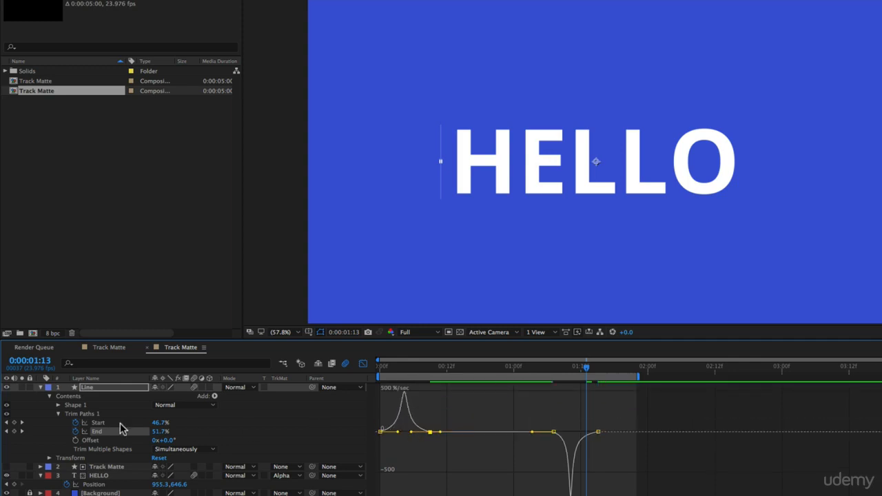
pyautogui.keyDown('shift'); pyautogui.click(102, 425); pyautogui.keyUp('shift')
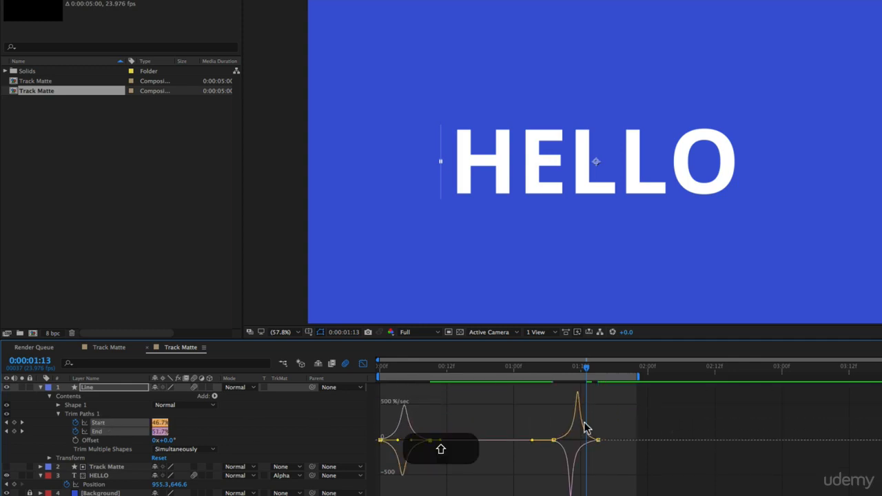
# - Return from the Graph Editor to the keyframe view, preview from the first frame and scrub to the line's last keyframes at 0:00:01:15
pyautogui.click(364, 363)
pyautogui.press('Home')
pyautogui.press('space')
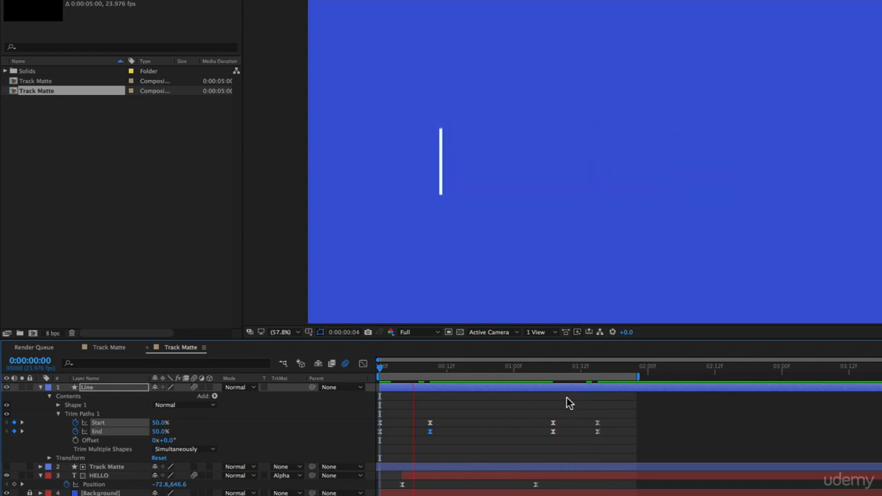
pyautogui.press('space')
pyautogui.moveTo(591, 370); pyautogui.dragTo(609, 372)
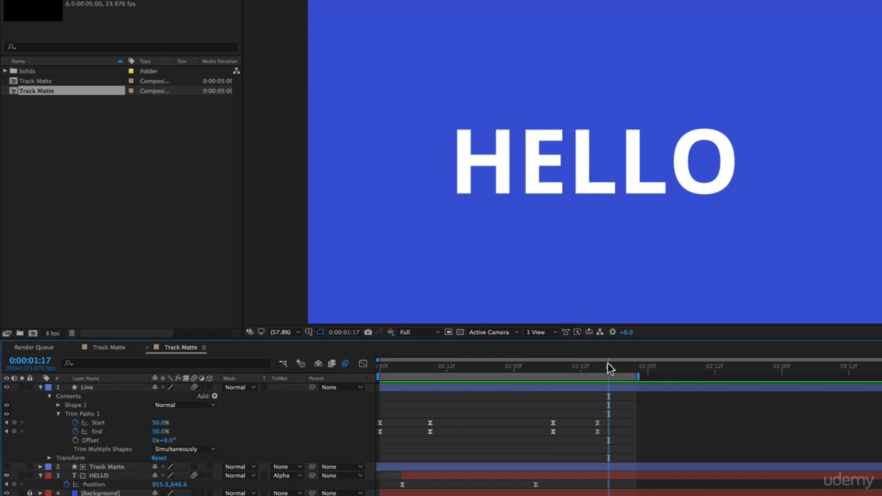
pyautogui.moveTo(608, 368); pyautogui.dragTo(598, 370)
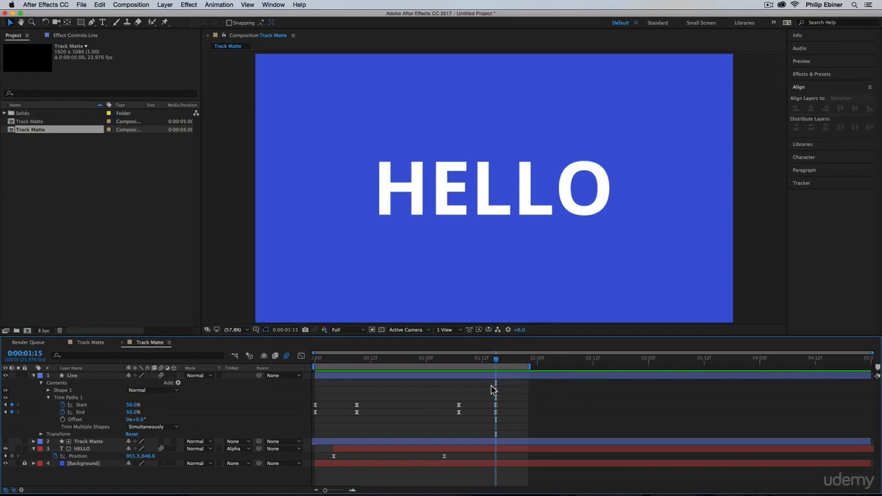
# - Try shortening the Line layer by pulling its end back to 0:00:01:15, and undo the trim
pyautogui.moveTo(872, 375); pyautogui.dragTo(519, 359)
pyautogui.click(564, 402)
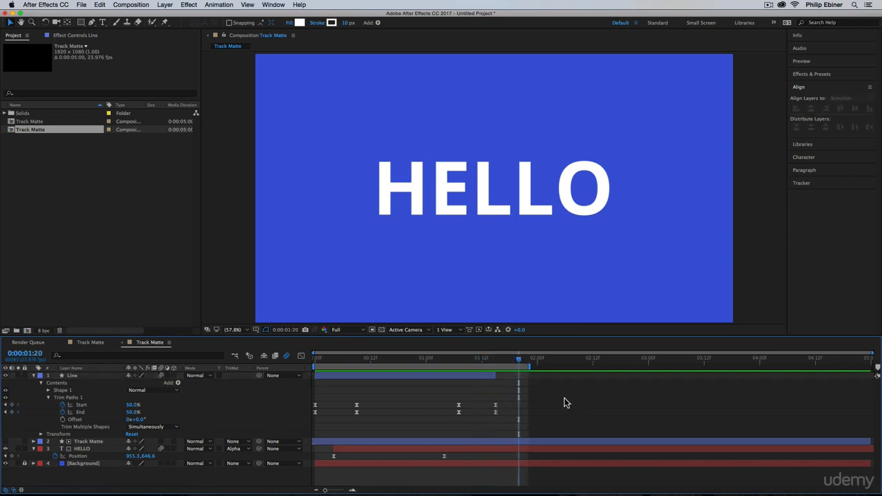
pyautogui.click(496, 359)
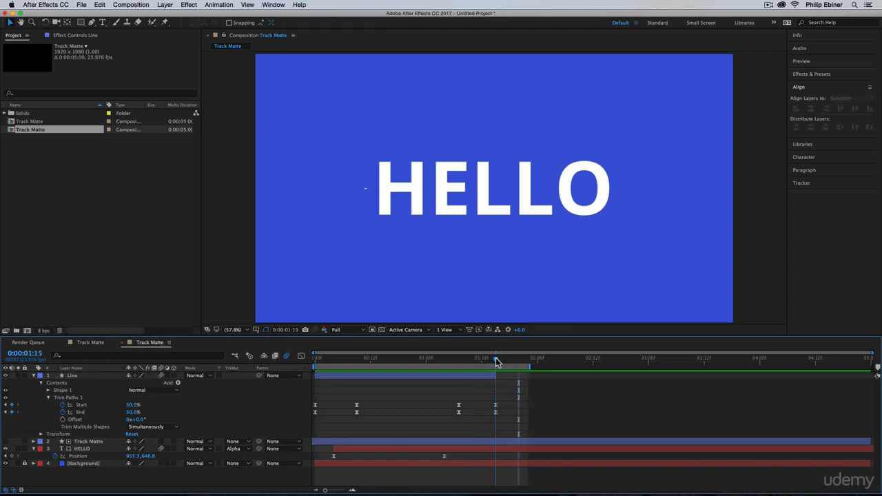
pyautogui.press('super+z')
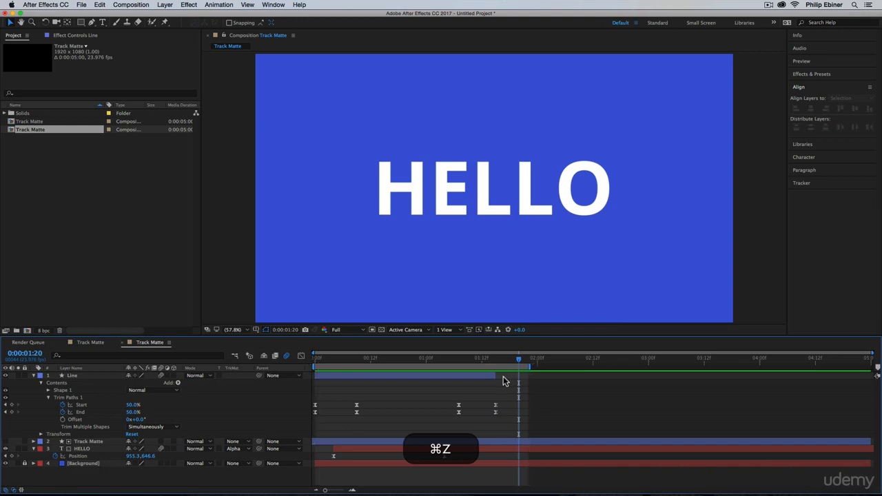
pyautogui.press('super+z')
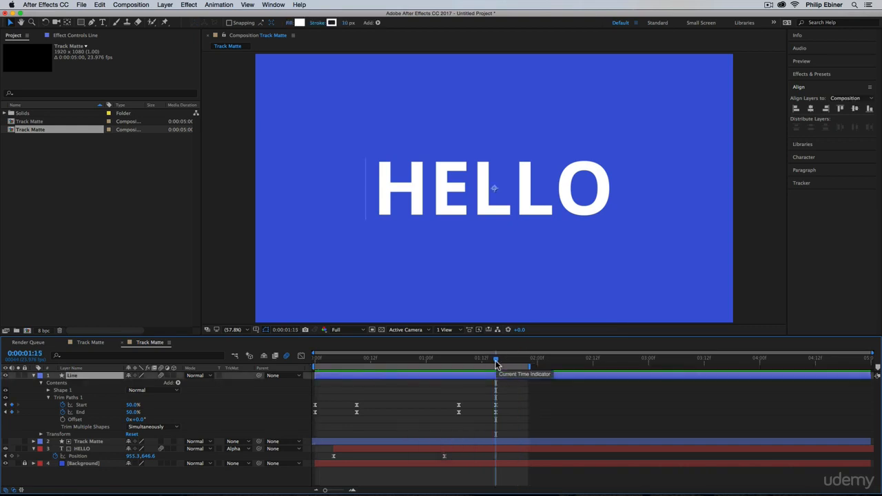
# - Trim the Line layer's out point to the current time of 0:00:01:15 and scrub back to 0:00:01:12
pyautogui.hotkey('alt', ']')
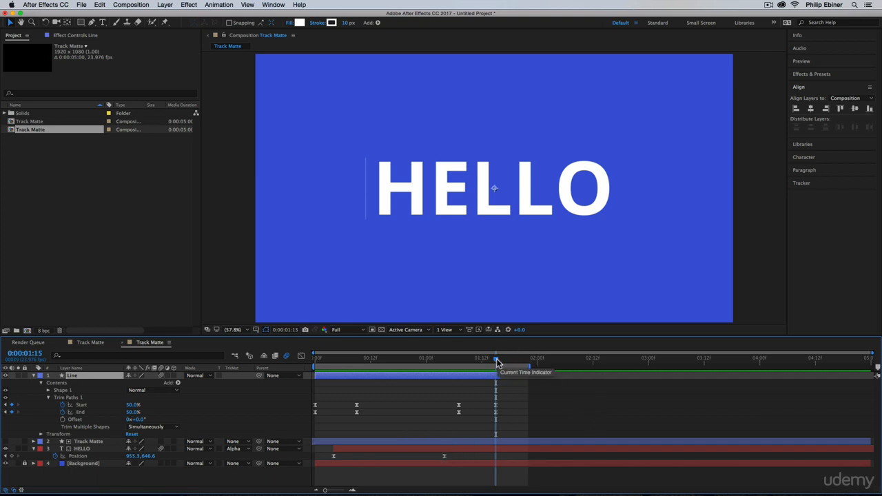
pyautogui.moveTo(498, 363); pyautogui.dragTo(485, 364)
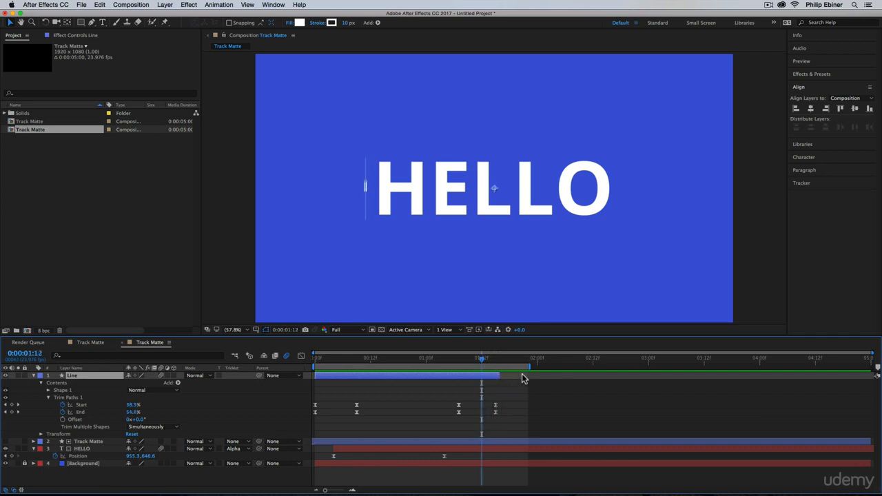
# - Try trimming the Line layer's in point to 0:00:00:07, and undo it to restore the layer's beginning
pyautogui.click(349, 360)
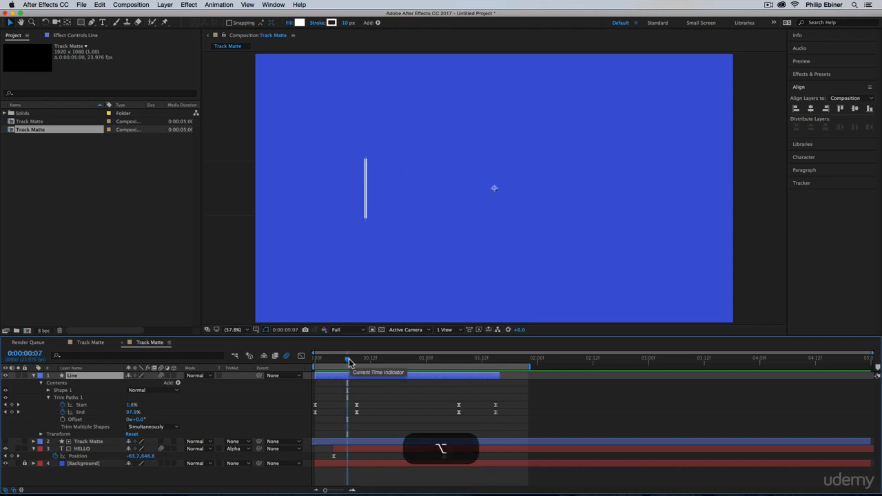
pyautogui.hotkey('alt', '[')
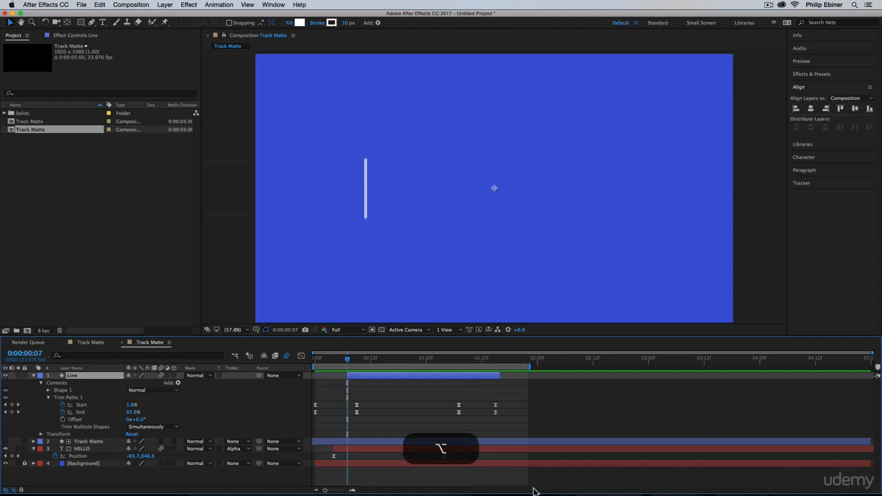
pyautogui.press('super+z')
pyautogui.hotkey('alt', '[')
pyautogui.press('super+z')
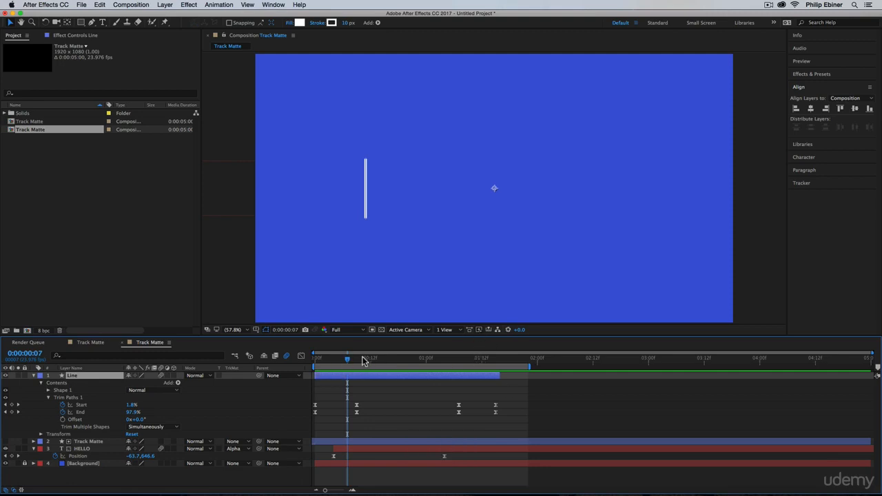
# - Preview the line and HELLO reveal from the first frame
pyautogui.press('Home')
pyautogui.press('space')
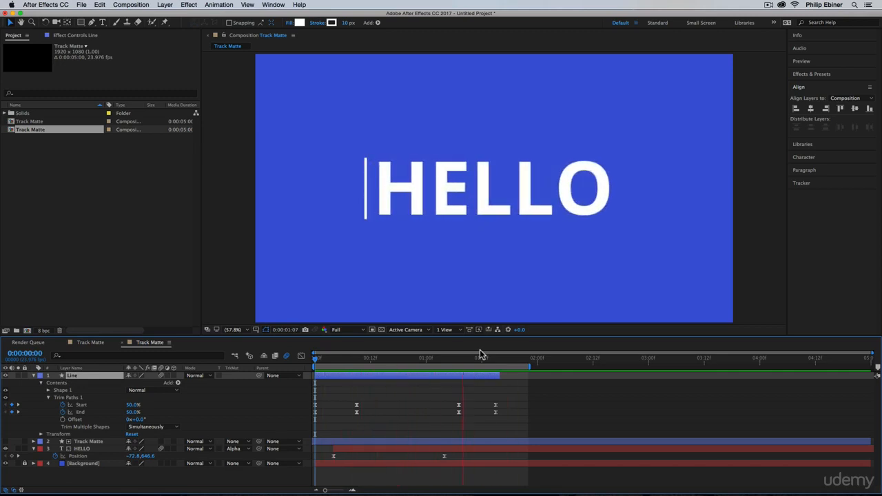
pyautogui.press('space')
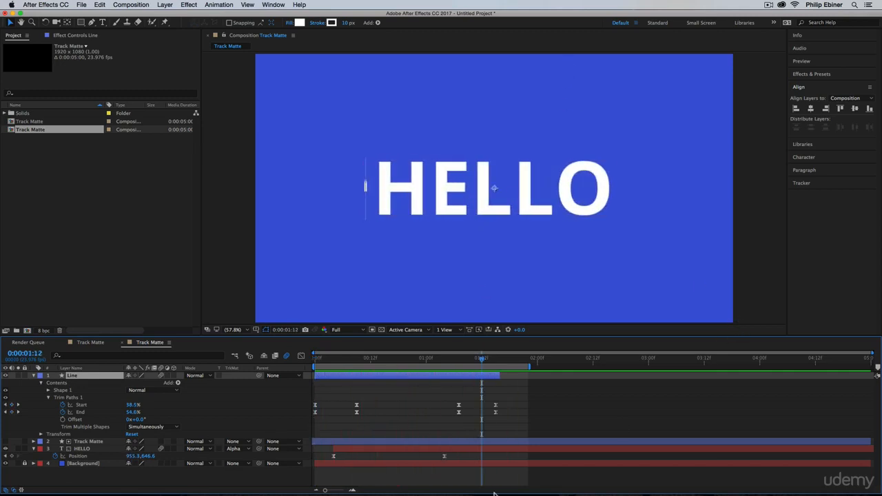